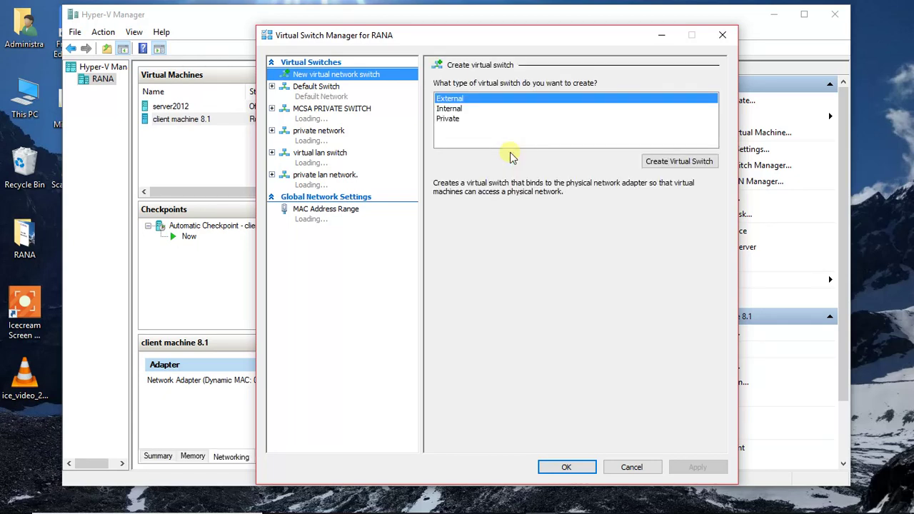
Step: Create a private virtual switch named "lan virtual switch" and apply it
{"action": "left_click", "coordinate": [460, 123]}
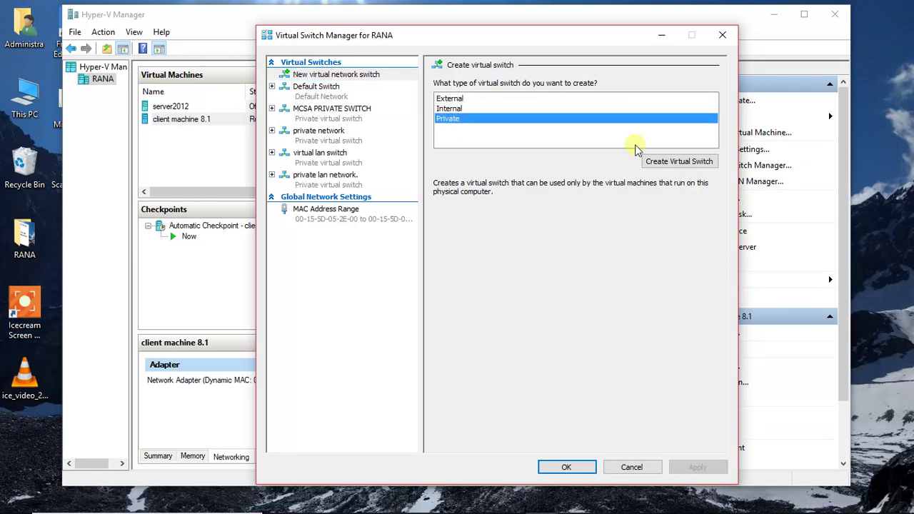
{"action": "left_click", "coordinate": [653, 164]}
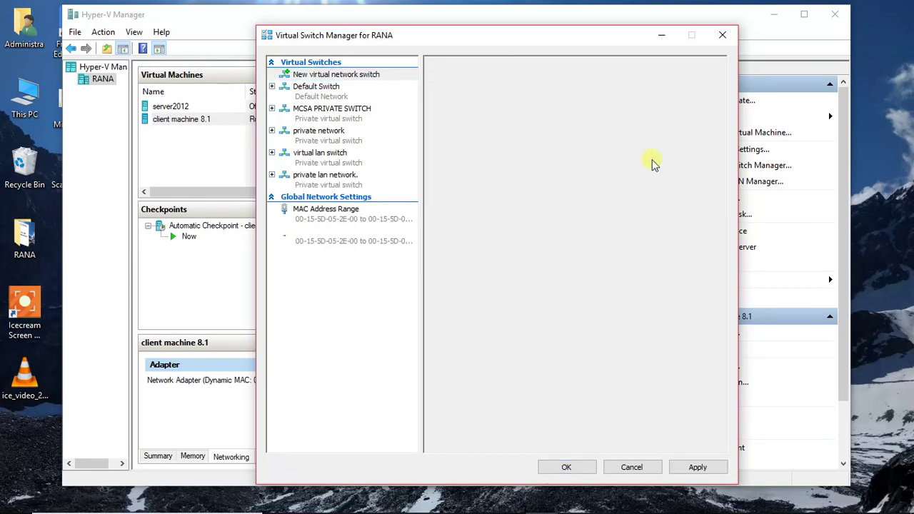
{"action": "left_click_drag", "start_coordinate": [434, 99], "coordinate": [510, 97]}
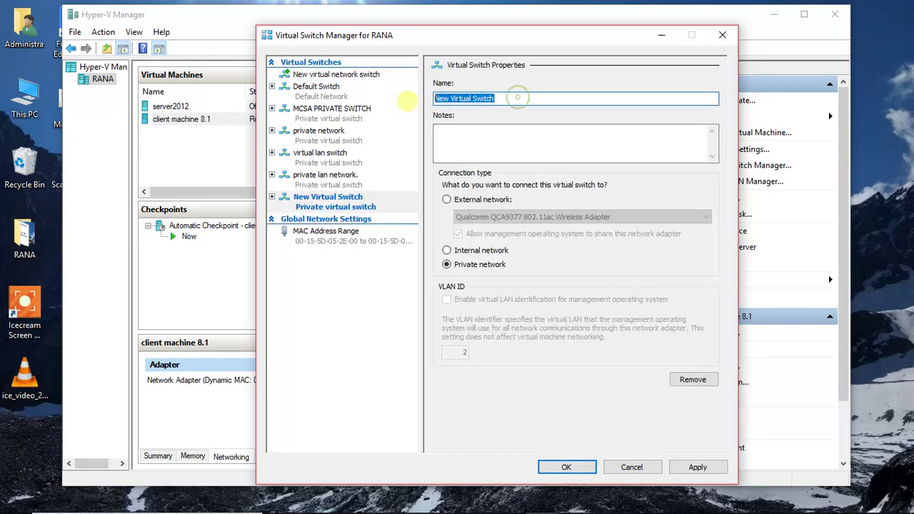
{"action": "key", "text": "BackSpace"}
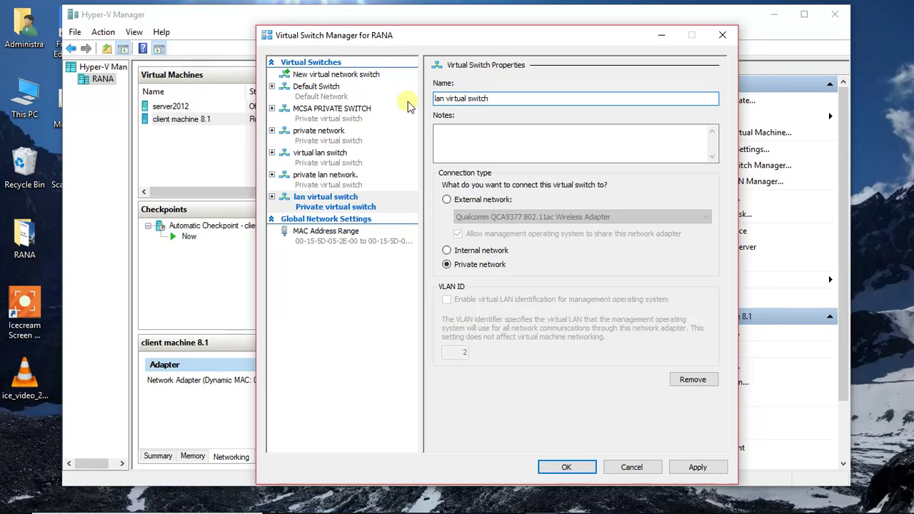
{"action": "left_click", "coordinate": [698, 467]}
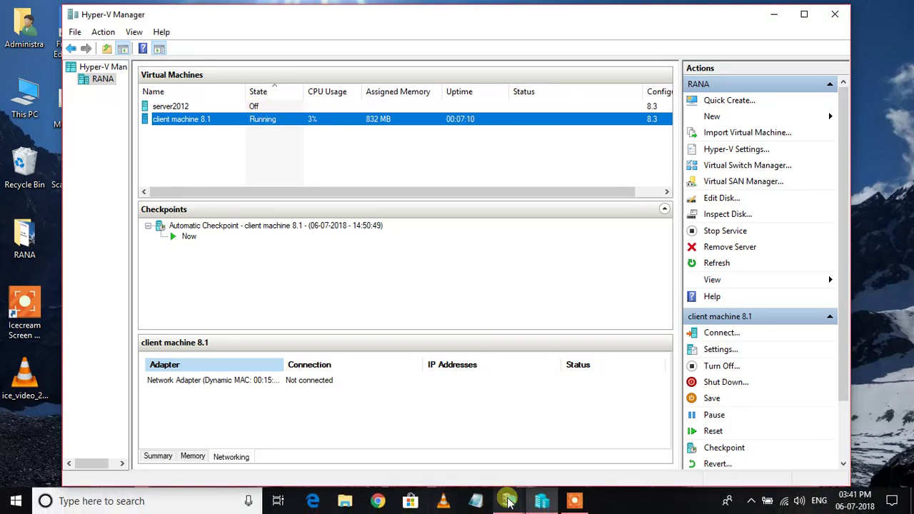
Step: Connect the network adapter of the server2012 virtual machine to "lan virtual switch" and save its settings
{"action": "left_click", "coordinate": [508, 502]}
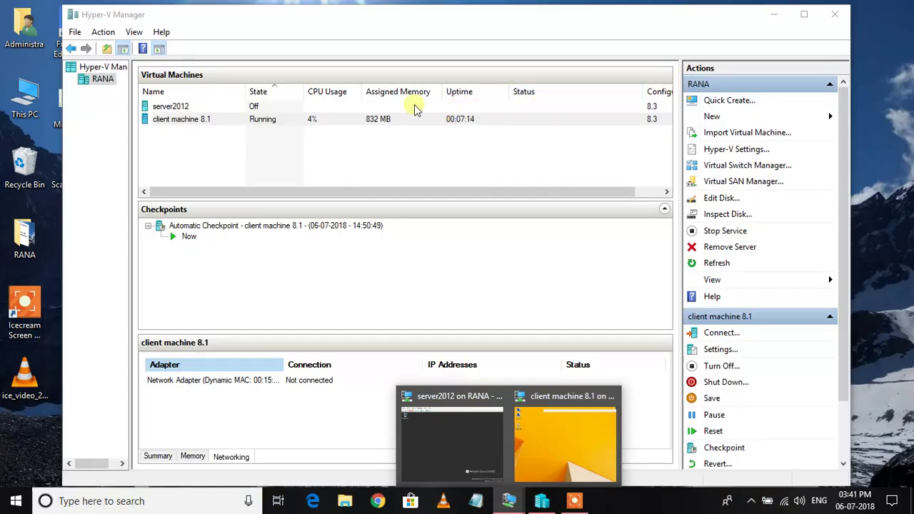
{"action": "left_click", "coordinate": [296, 107]}
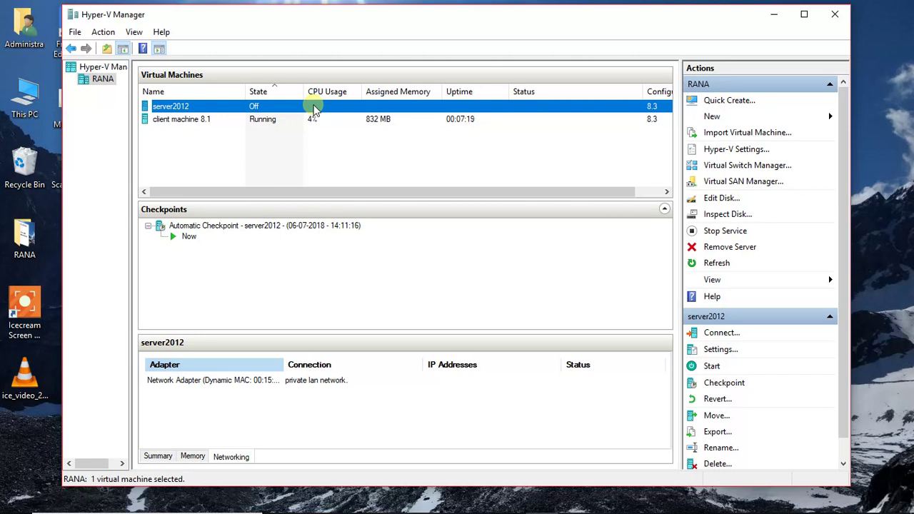
{"action": "right_click", "coordinate": [314, 107]}
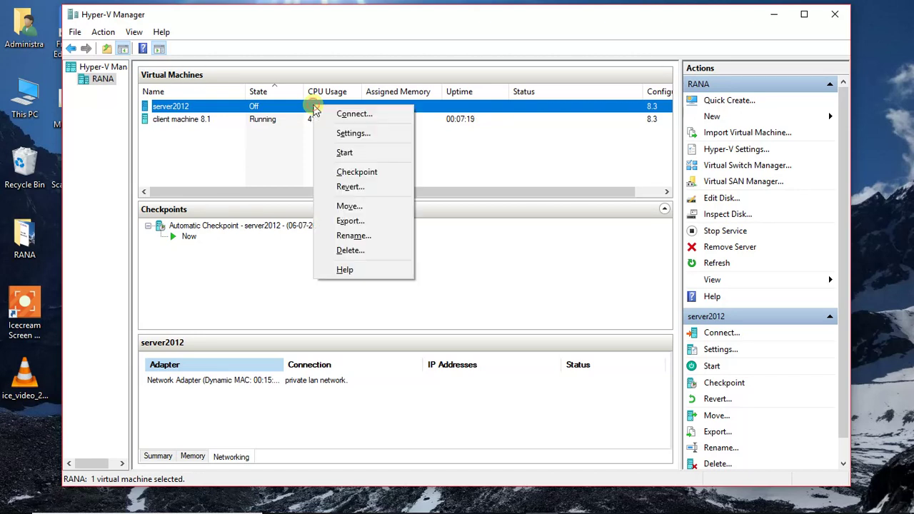
{"action": "left_click", "coordinate": [353, 134]}
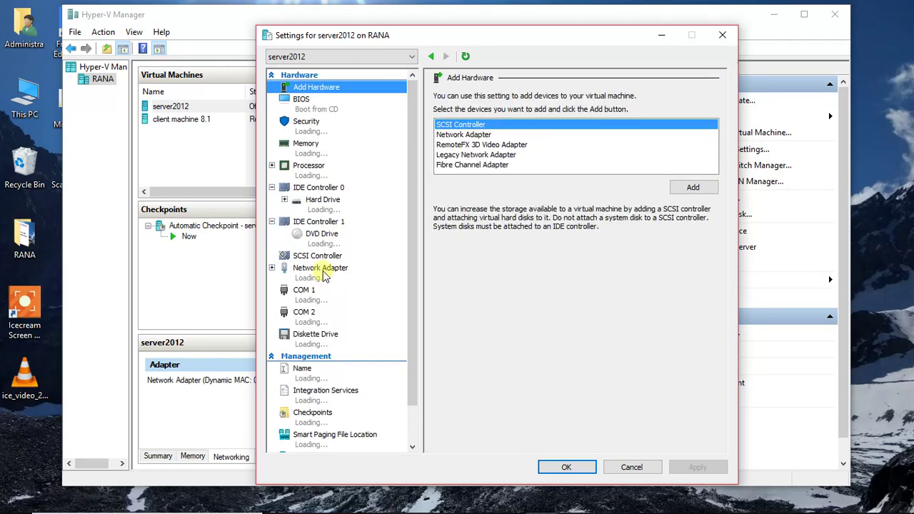
{"action": "left_click", "coordinate": [324, 276]}
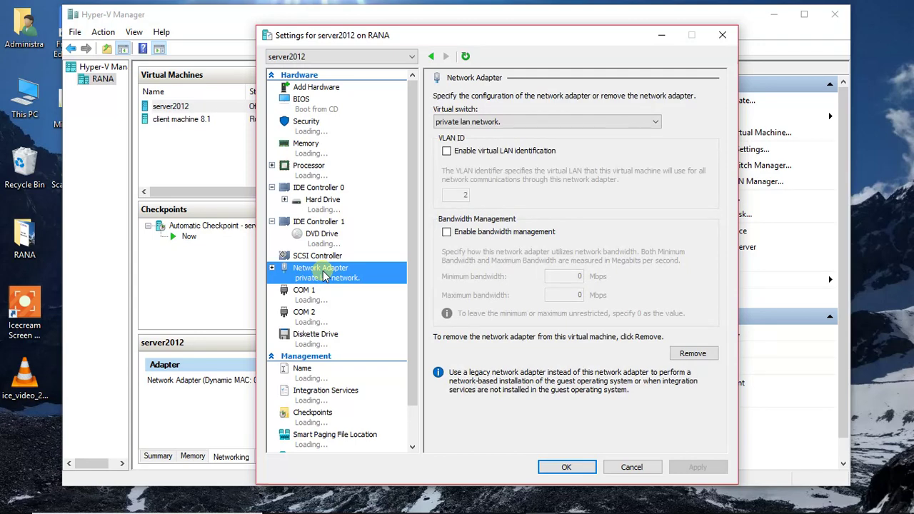
{"action": "left_click", "coordinate": [645, 123]}
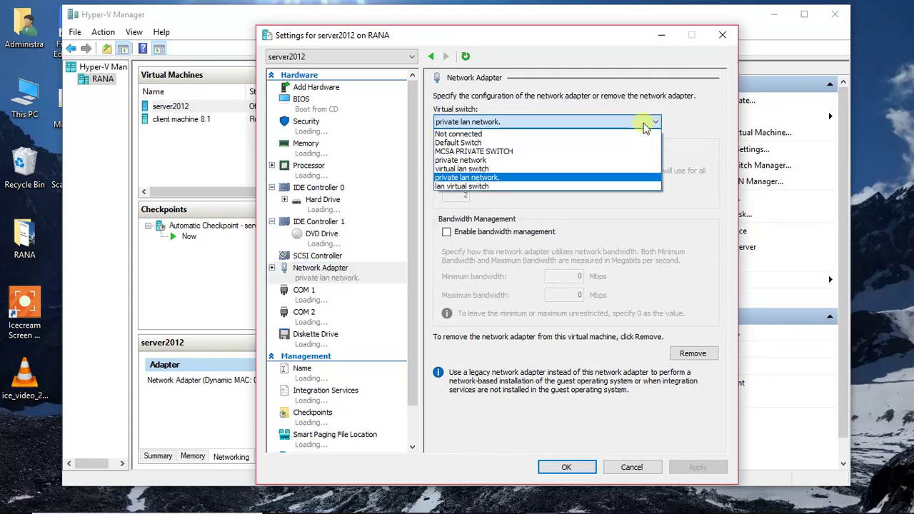
{"action": "left_click", "coordinate": [522, 187]}
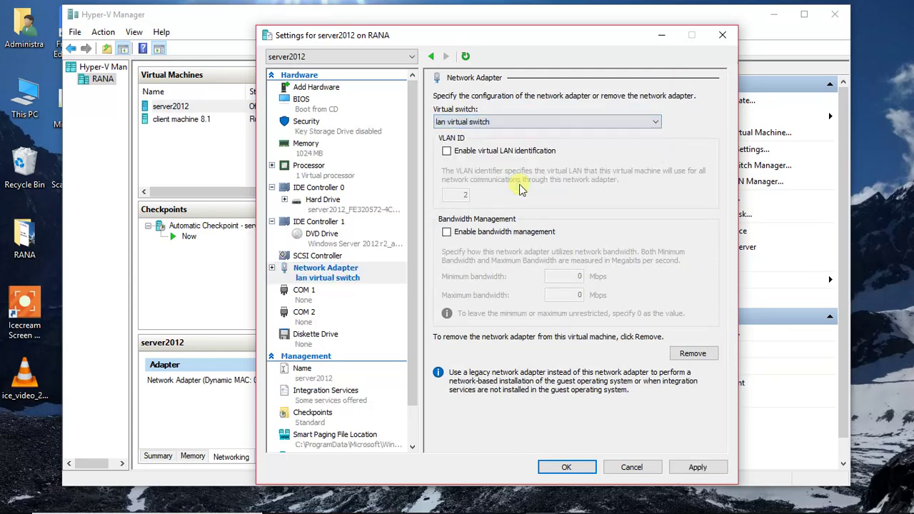
{"action": "left_click", "coordinate": [685, 466]}
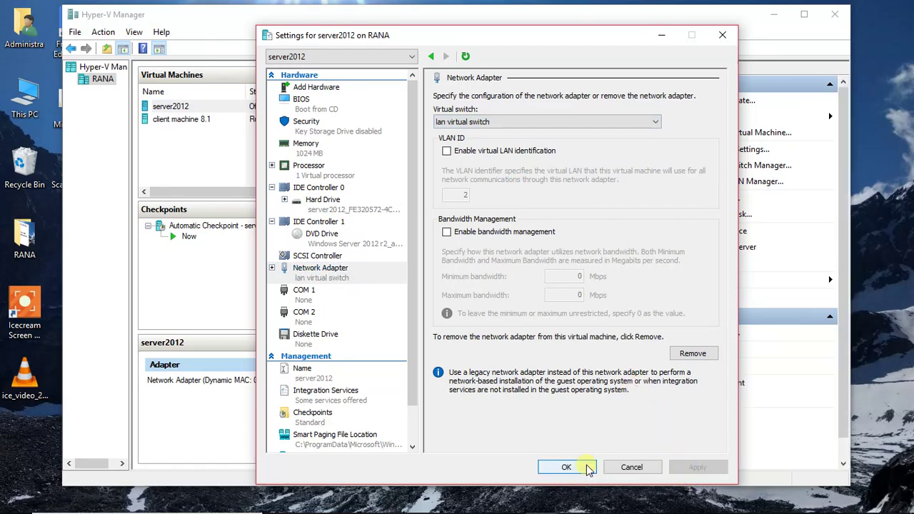
{"action": "left_click", "coordinate": [584, 467]}
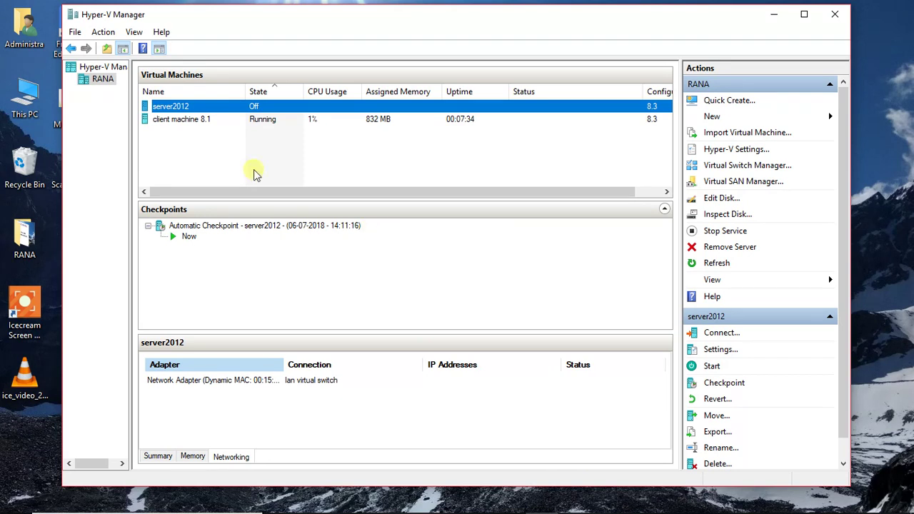
Step: Connect the network adapter of the client machine 8.1 virtual machine to "lan virtual switch" and save its settings
{"action": "left_click", "coordinate": [232, 120]}
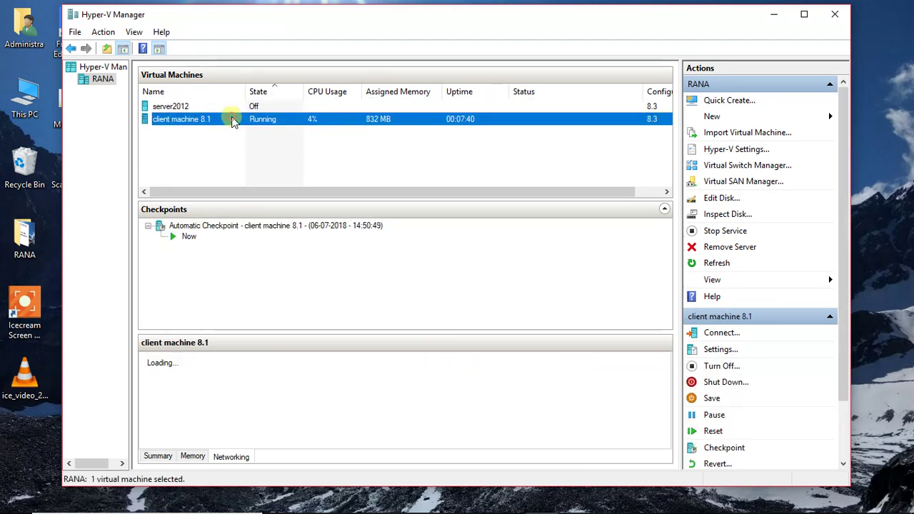
{"action": "right_click", "coordinate": [232, 119]}
{"action": "left_click", "coordinate": [281, 153]}
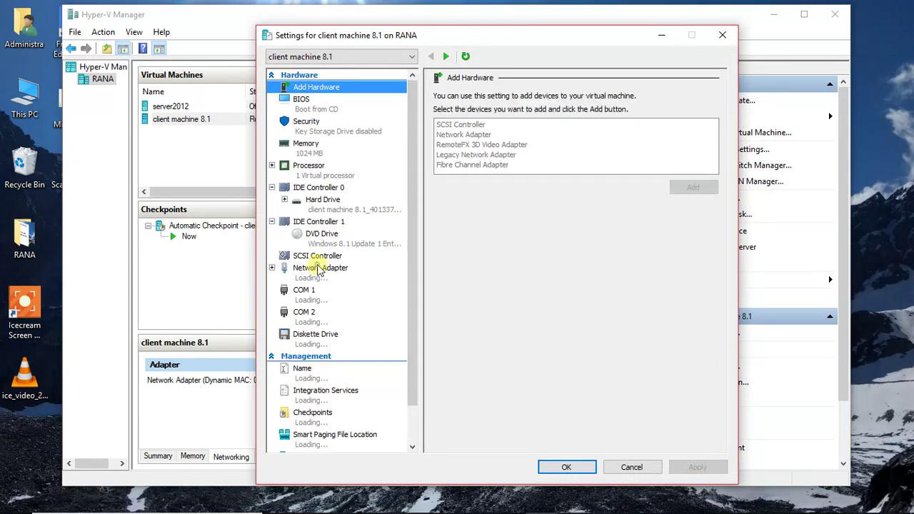
{"action": "left_click", "coordinate": [319, 271]}
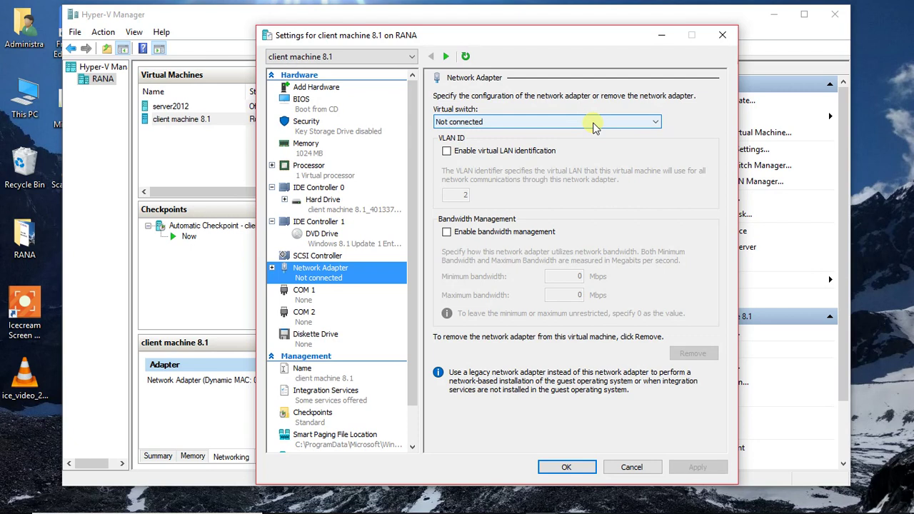
{"action": "left_click", "coordinate": [593, 123]}
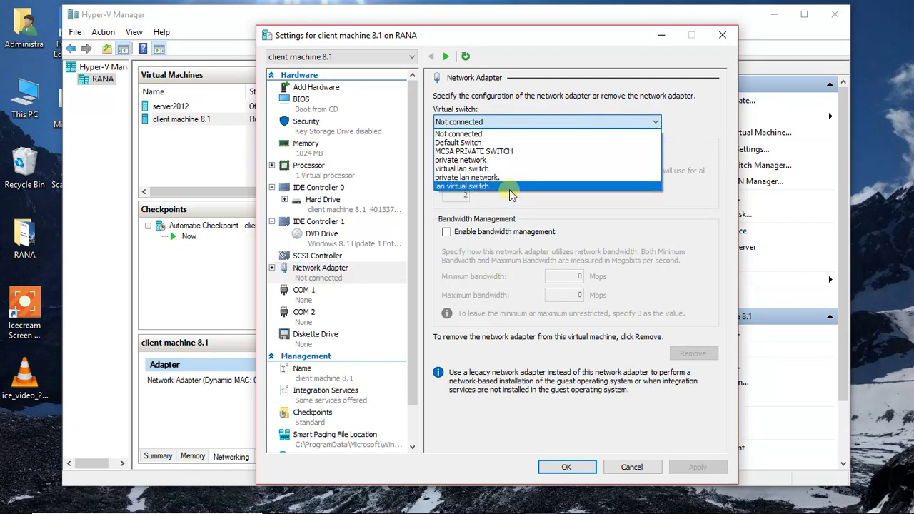
{"action": "left_click", "coordinate": [511, 187]}
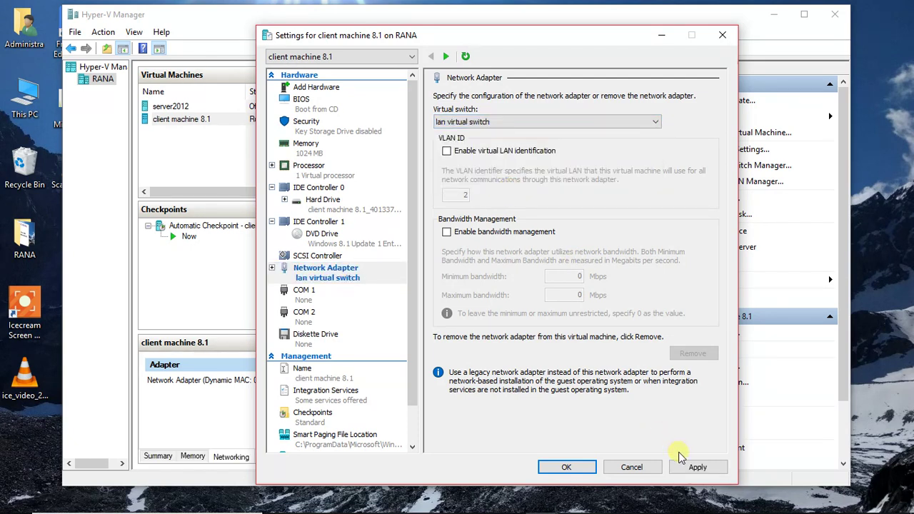
{"action": "left_click", "coordinate": [697, 467]}
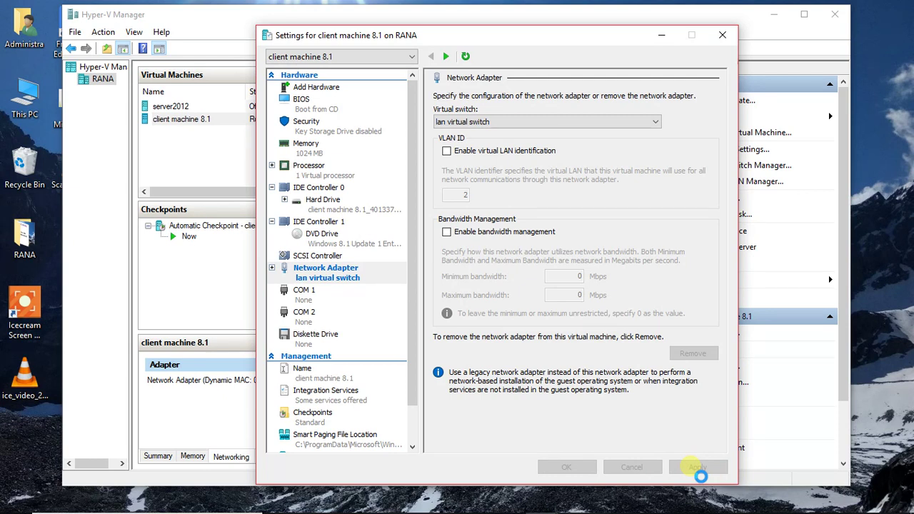
{"action": "left_click", "coordinate": [562, 466]}
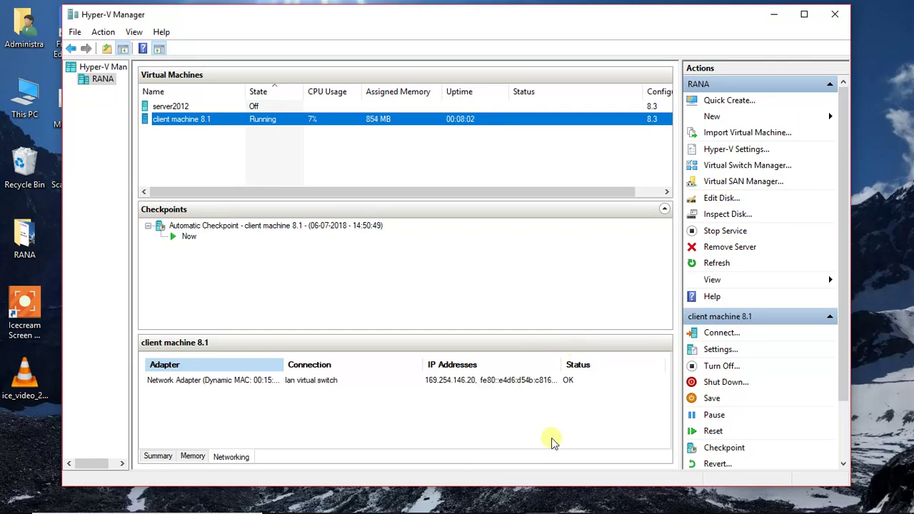
Step: Bring up the server2012 virtual machine connection window and start the virtual machine
{"action": "mouse_move", "coordinate": [540, 509]}
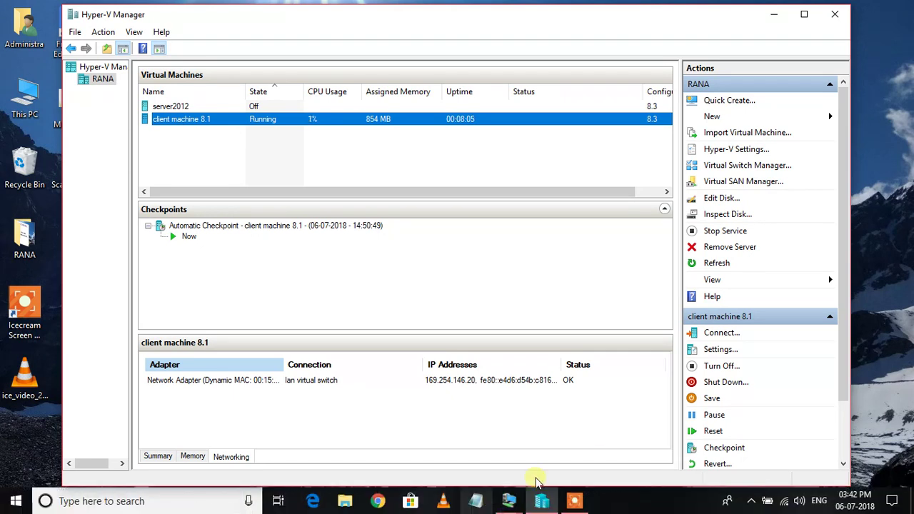
{"action": "mouse_move", "coordinate": [572, 508]}
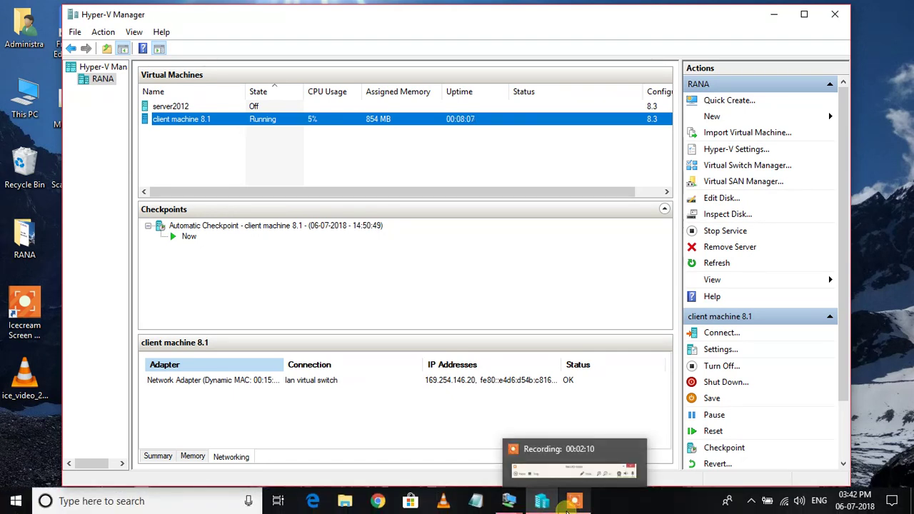
{"action": "mouse_move", "coordinate": [555, 436]}
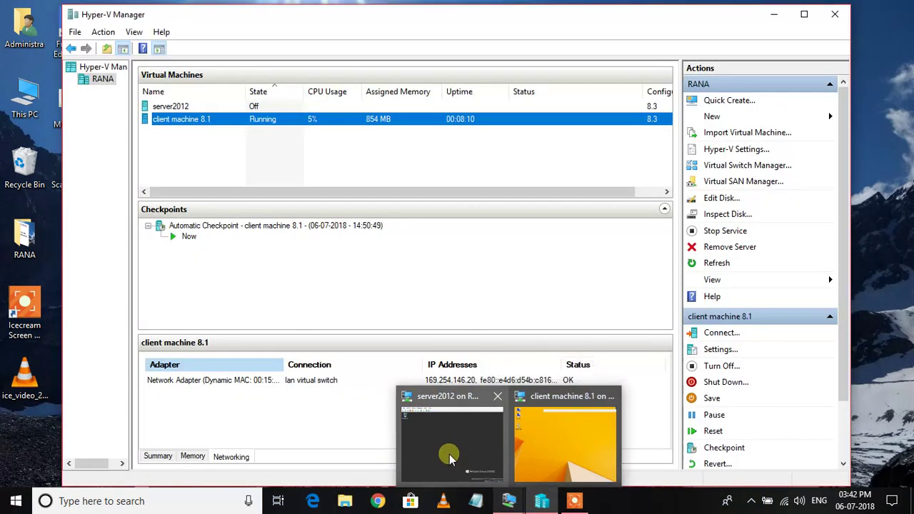
{"action": "left_click", "coordinate": [450, 457]}
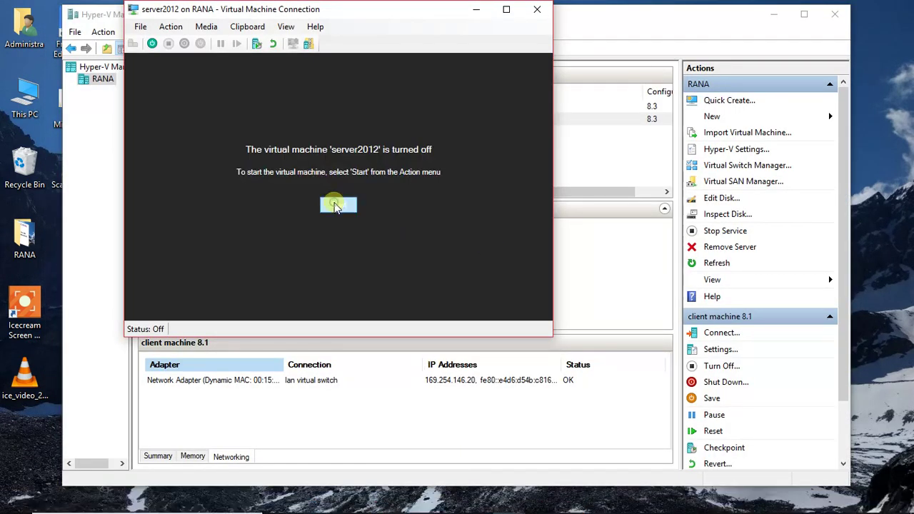
{"action": "left_click", "coordinate": [336, 205]}
{"action": "left_click", "coordinate": [361, 217]}
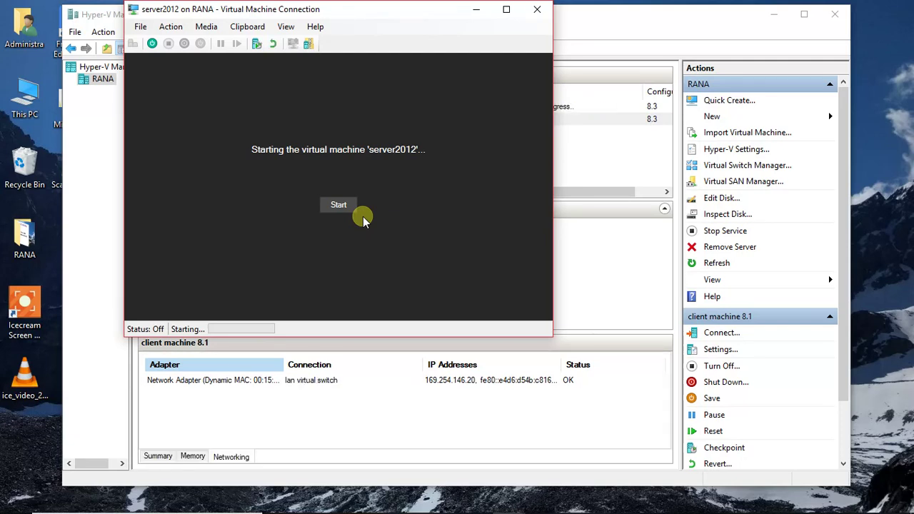
{"action": "left_click", "coordinate": [570, 505]}
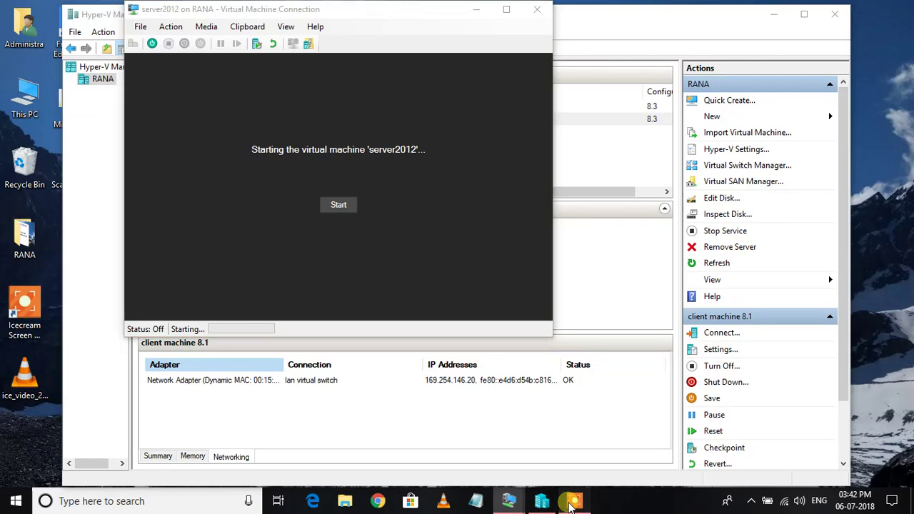
{"action": "left_click", "coordinate": [490, 451]}
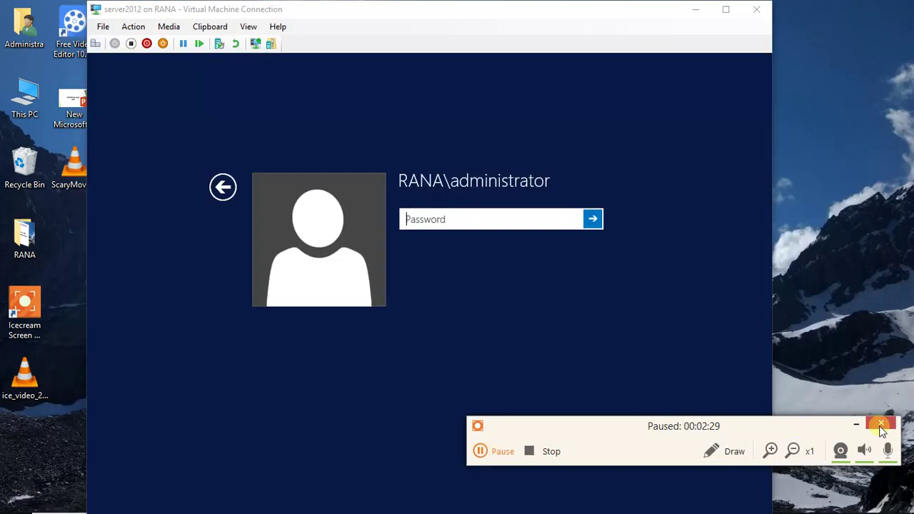
{"action": "left_click", "coordinate": [514, 452]}
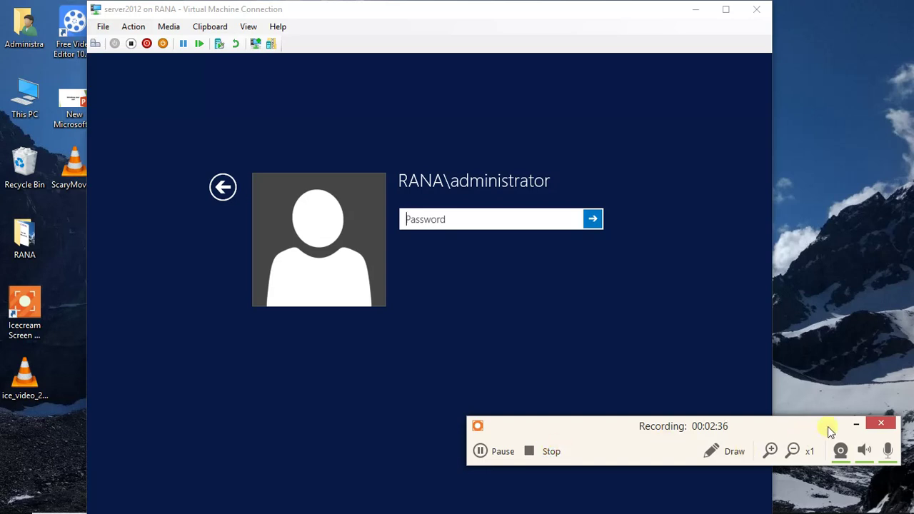
{"action": "left_click", "coordinate": [858, 424]}
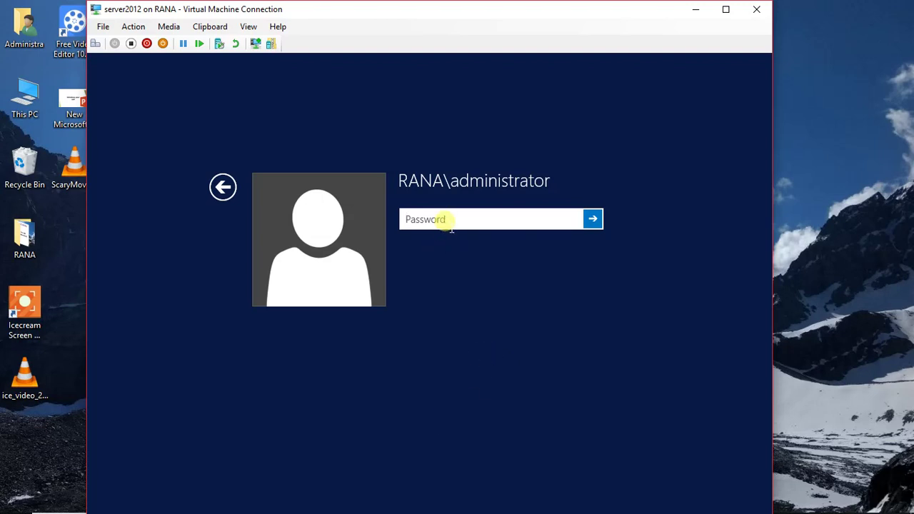
Step: Sign in to server2012 by entering the administrator account password, and switch its connection window to full screen
{"action": "type", "text": "••"}
{"action": "key", "text": "Return"}
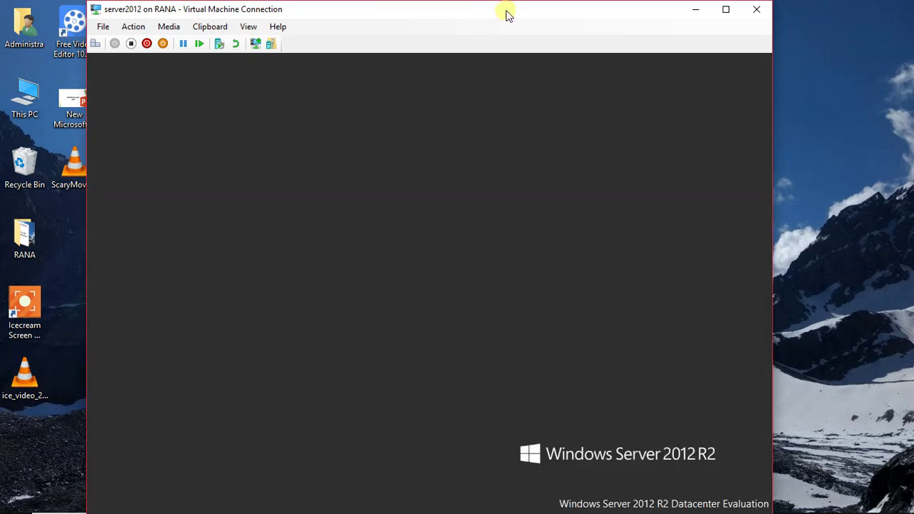
{"action": "left_click_drag", "start_coordinate": [506, 16], "coordinate": [527, 15]}
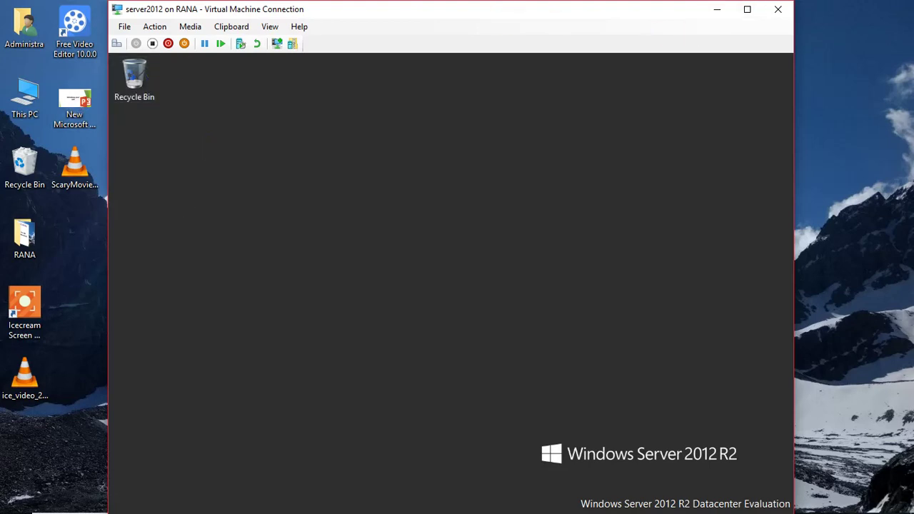
{"action": "left_click", "coordinate": [747, 9]}
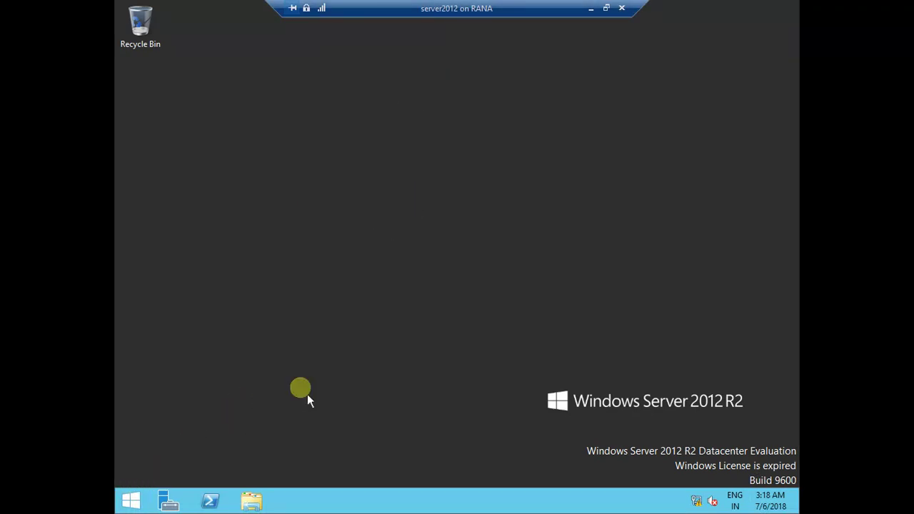
Step: Open the Network Connections window on server2012 by running ncpa.cpl
{"action": "key", "text": "super+r"}
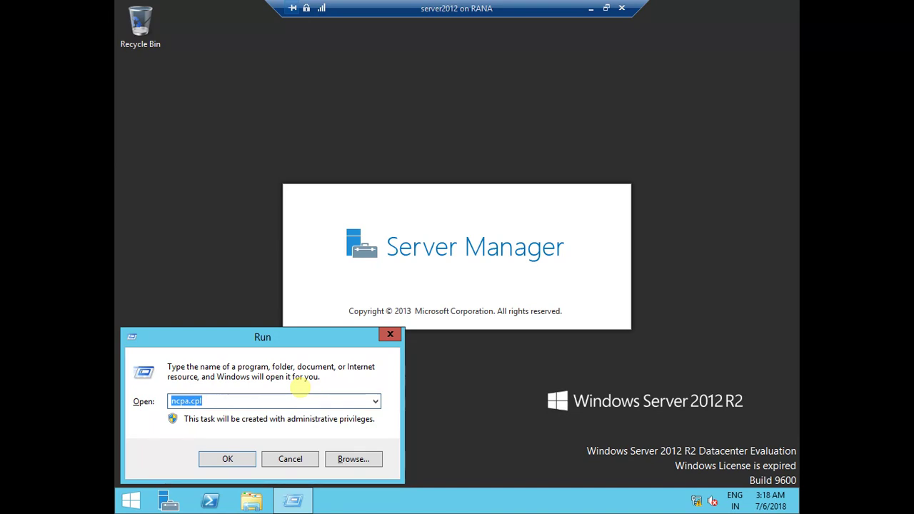
{"action": "key", "text": "BackSpace"}
{"action": "type", "text": "nc"}
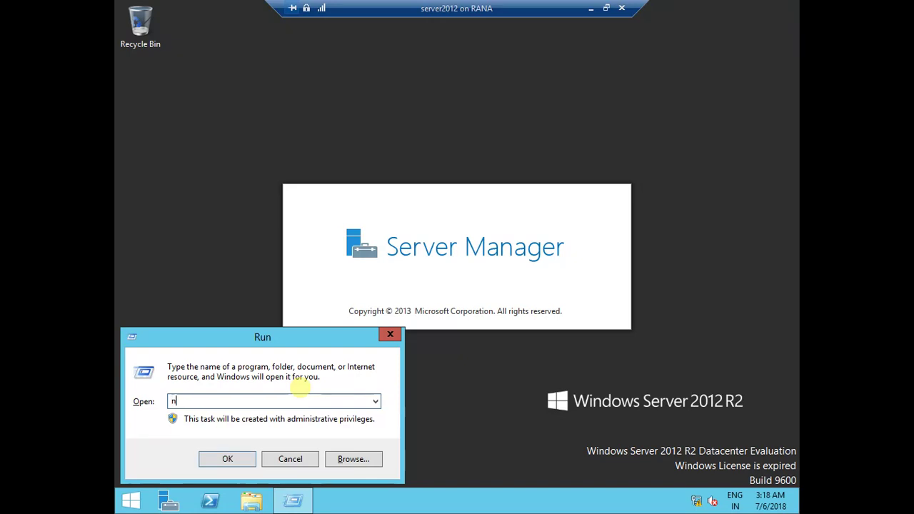
{"action": "type", "text": "pa.cpl"}
{"action": "key", "text": "Return"}
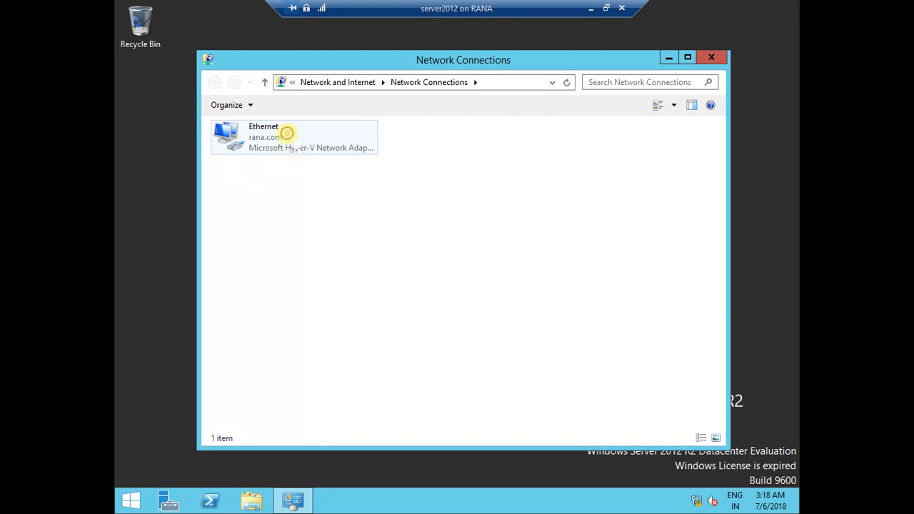
Step: Open the Internet Protocol Version 4 (TCP/IPv4) properties of the server's Ethernet adapter
{"action": "right_click", "coordinate": [286, 133]}
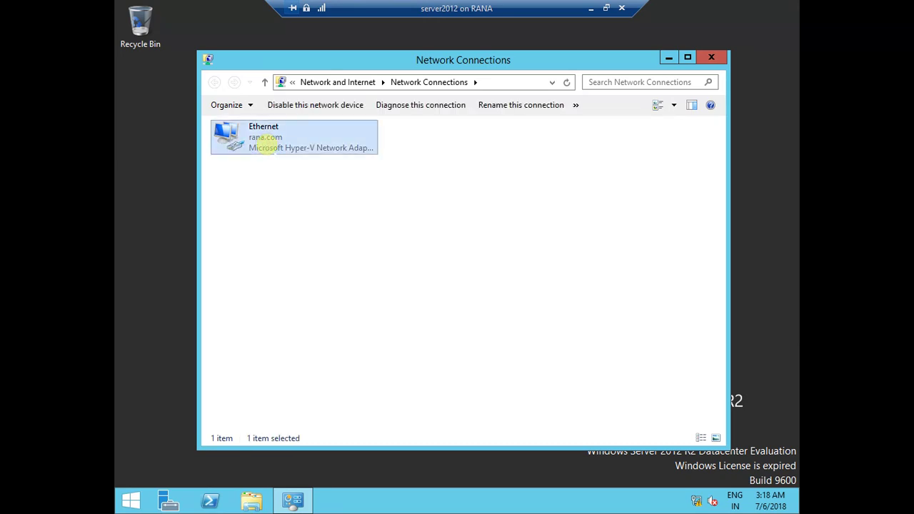
{"action": "right_click", "coordinate": [265, 145]}
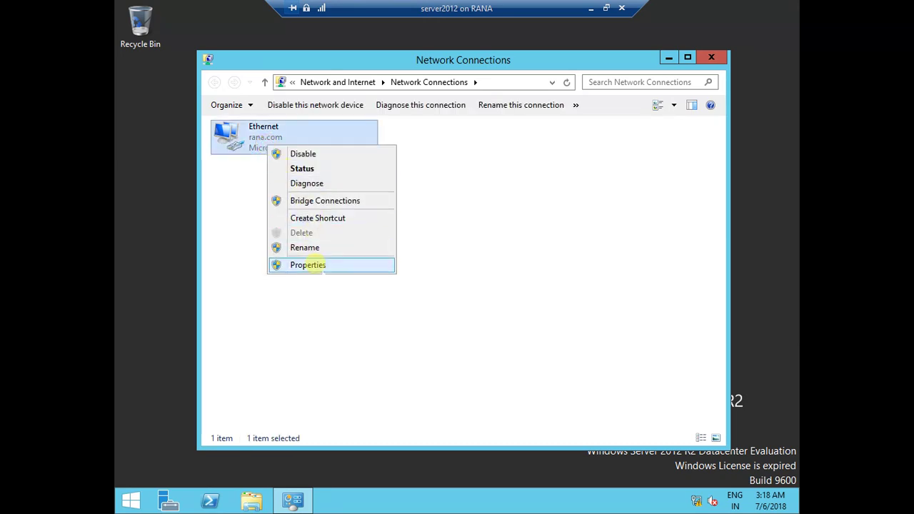
{"action": "left_click", "coordinate": [316, 265]}
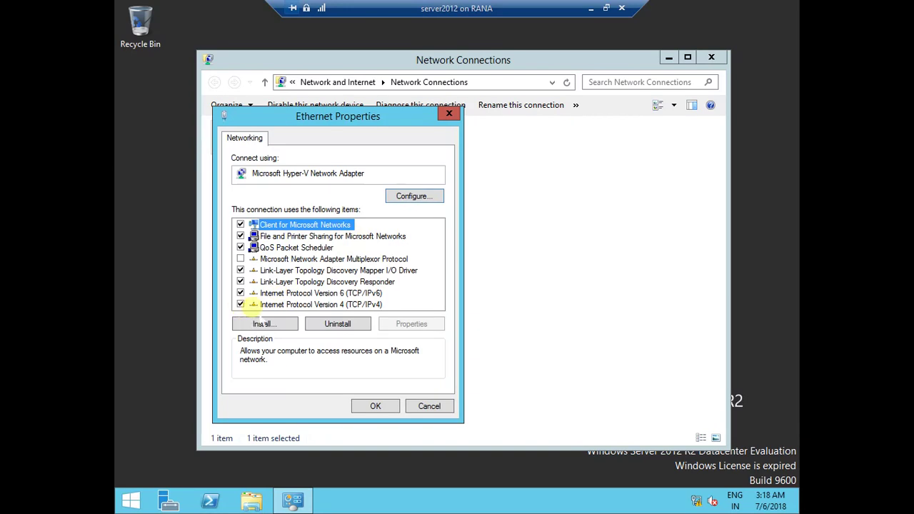
{"action": "left_click", "coordinate": [260, 305]}
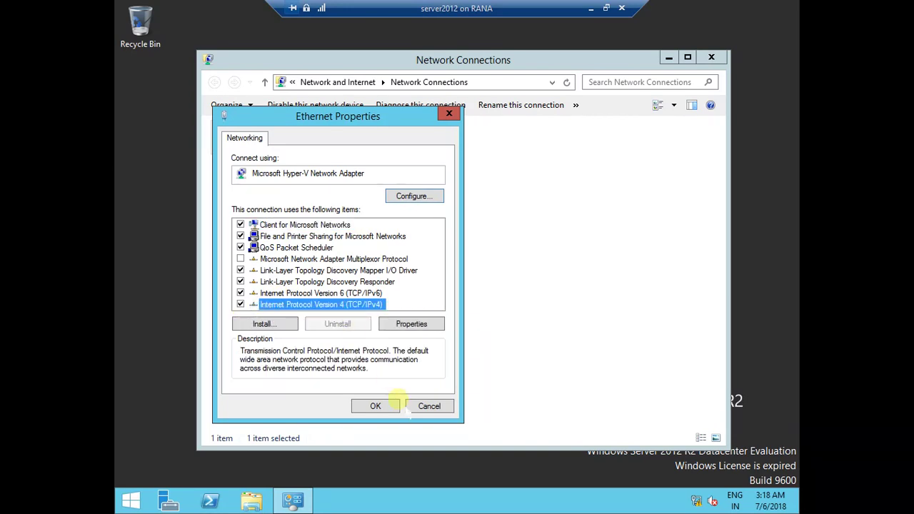
{"action": "left_click", "coordinate": [400, 321]}
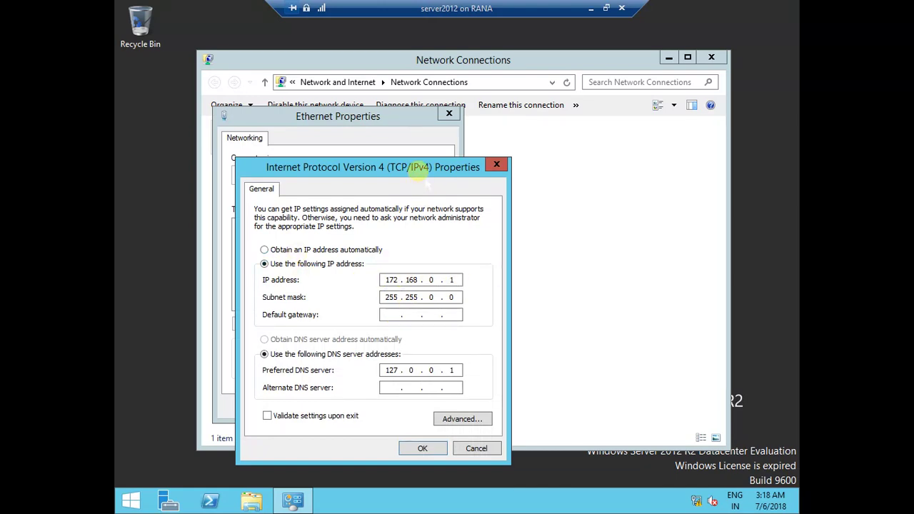
Step: Review the server's static IP address, subnet mask and preferred DNS server, then accept the settings and close the network windows
{"action": "left_click_drag", "start_coordinate": [421, 173], "coordinate": [580, 160]}
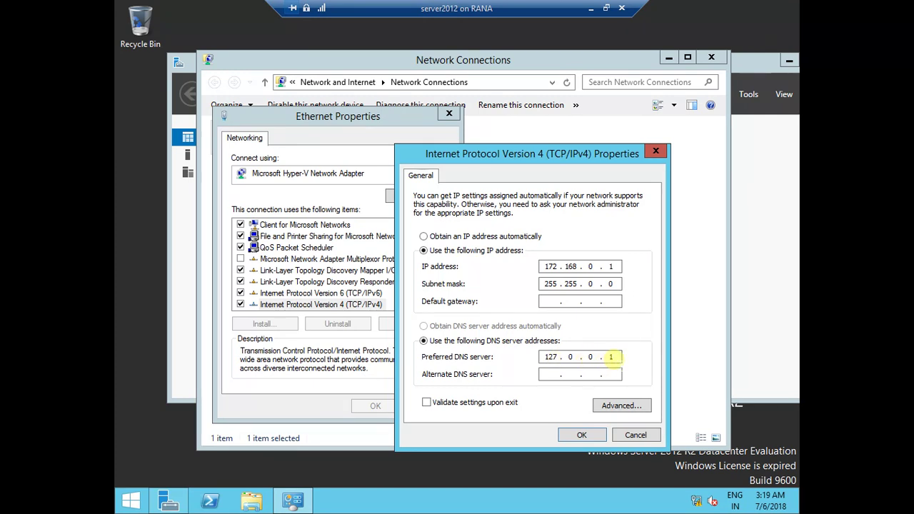
{"action": "left_click", "coordinate": [595, 438]}
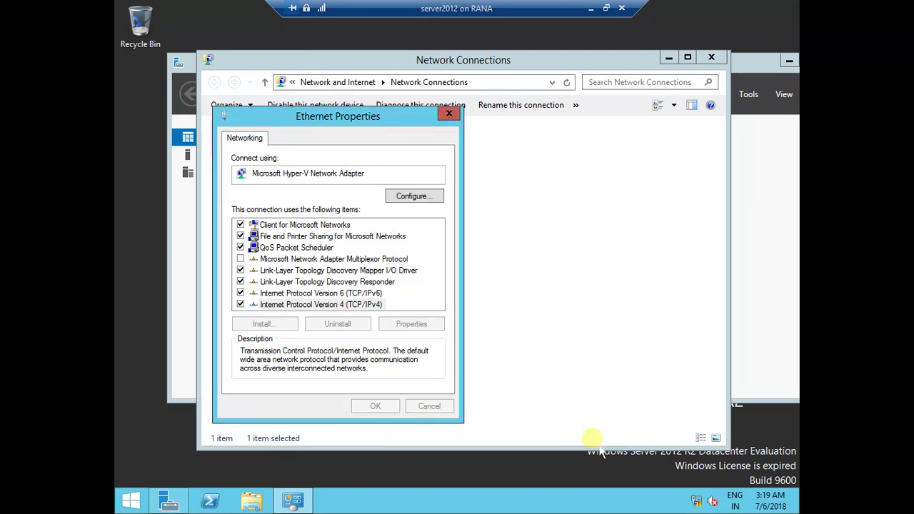
{"action": "left_click", "coordinate": [373, 406]}
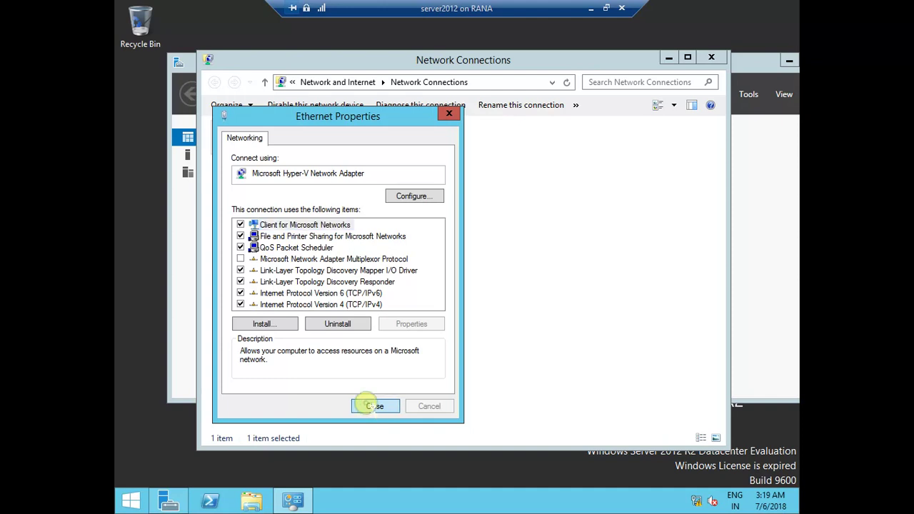
{"action": "left_click", "coordinate": [712, 57]}
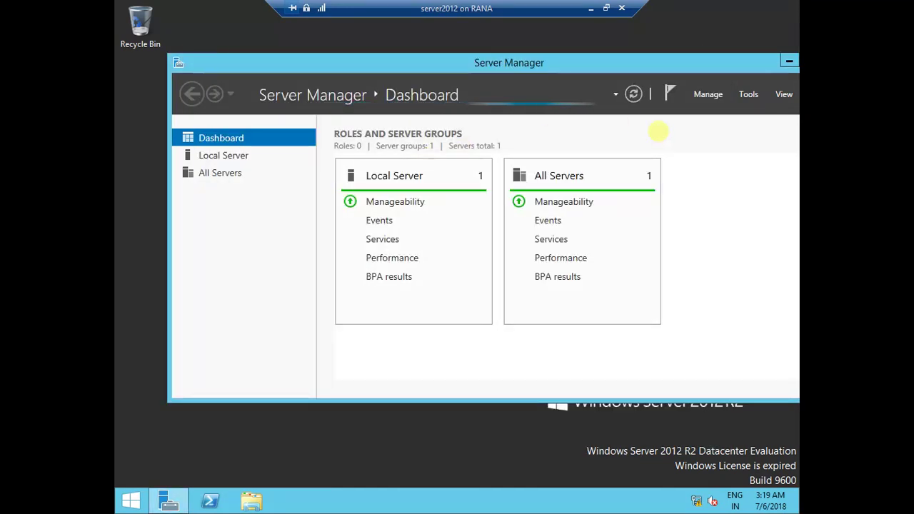
{"action": "left_click_drag", "start_coordinate": [723, 61], "coordinate": [675, 75]}
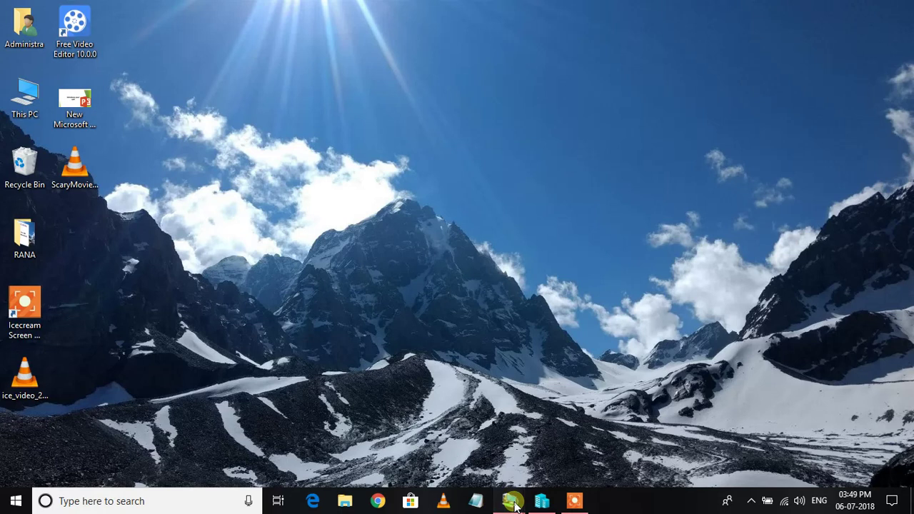
Step: Switch to the client machine 8.1 virtual machine and run ncpa.cpl there
{"action": "mouse_move", "coordinate": [514, 503]}
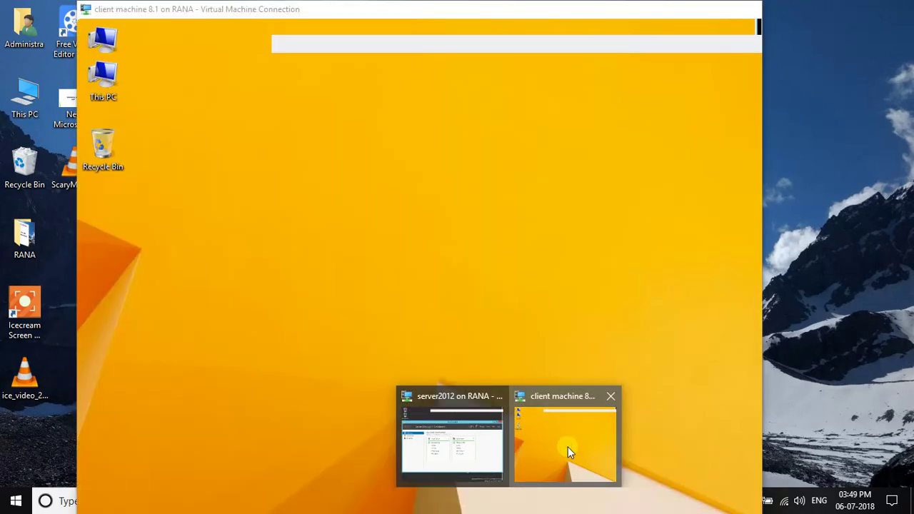
{"action": "left_click", "coordinate": [568, 447]}
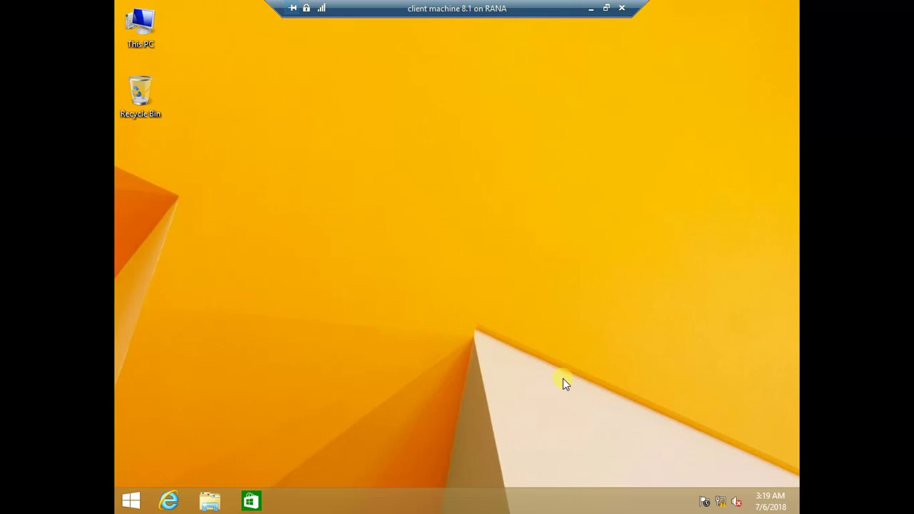
{"action": "key", "text": "super+r"}
{"action": "type", "text": "nc"}
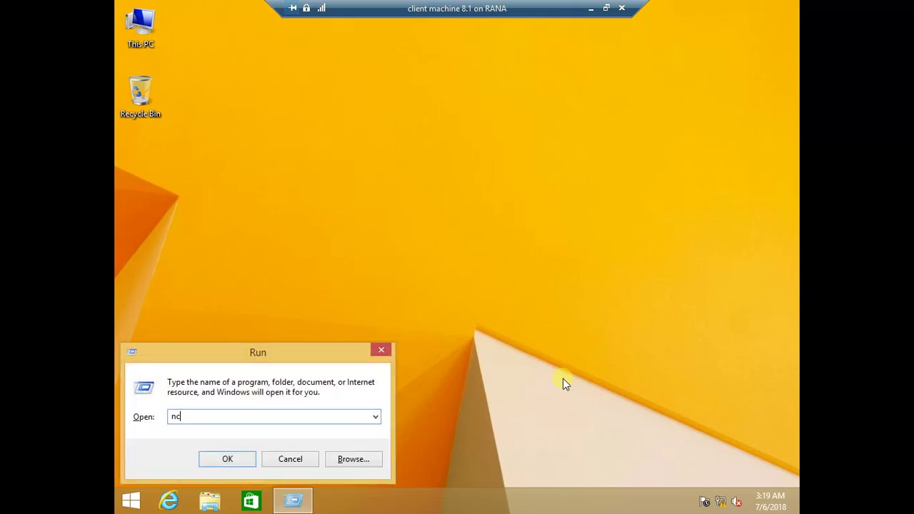
{"action": "type", "text": "pa.cpl"}
{"action": "key", "text": "Return"}
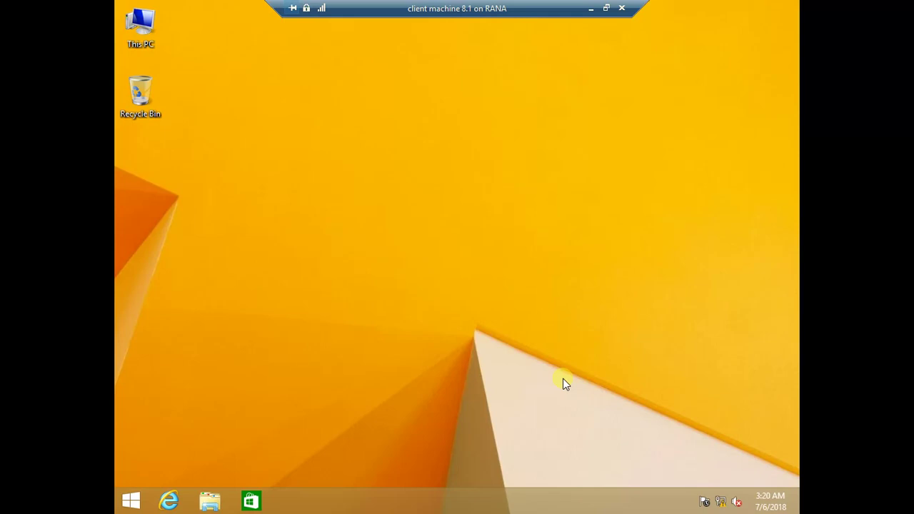
{"action": "right_click", "coordinate": [468, 177]}
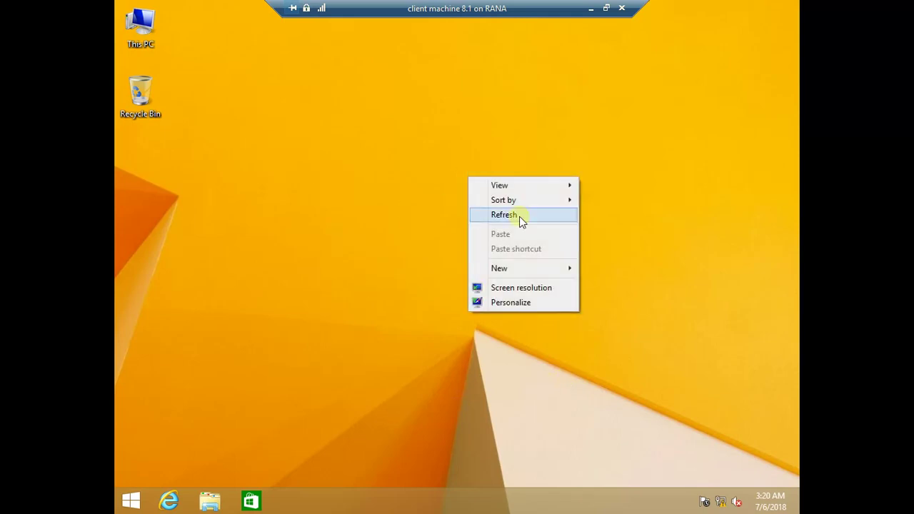
{"action": "left_click", "coordinate": [523, 219]}
{"action": "right_click", "coordinate": [478, 163]}
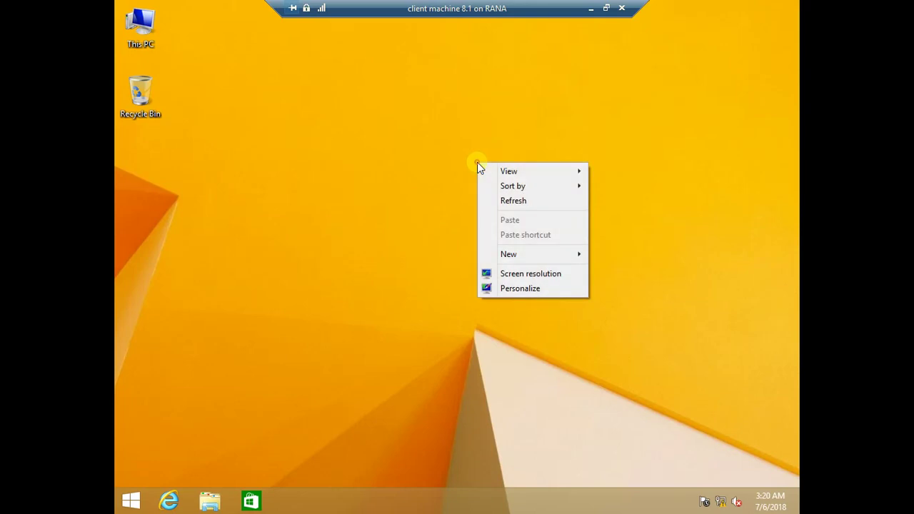
{"action": "left_click", "coordinate": [518, 199]}
{"action": "right_click", "coordinate": [519, 196]}
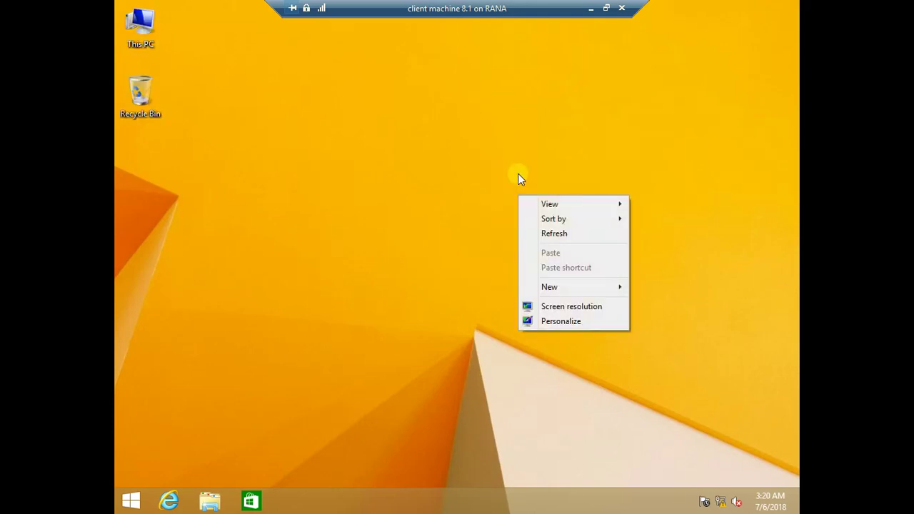
{"action": "left_click", "coordinate": [559, 233]}
{"action": "right_click", "coordinate": [462, 131]}
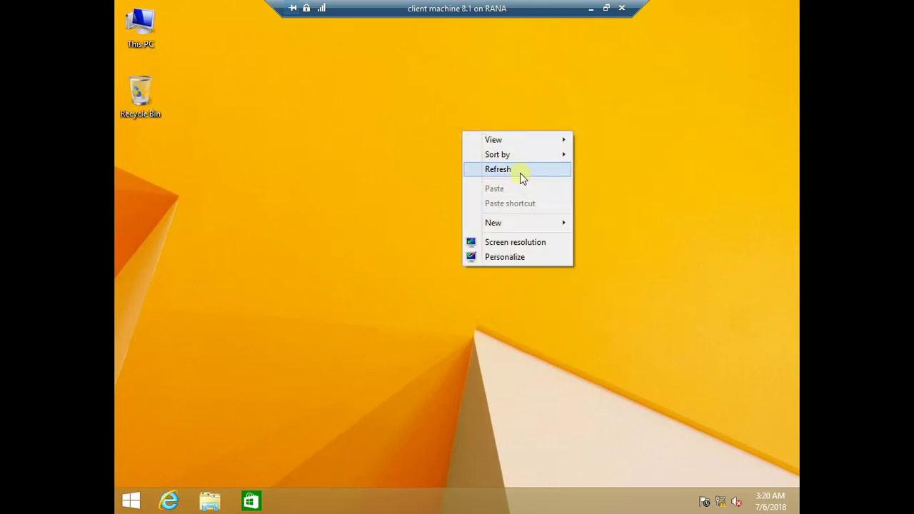
{"action": "left_click", "coordinate": [520, 174]}
{"action": "right_click", "coordinate": [520, 173]}
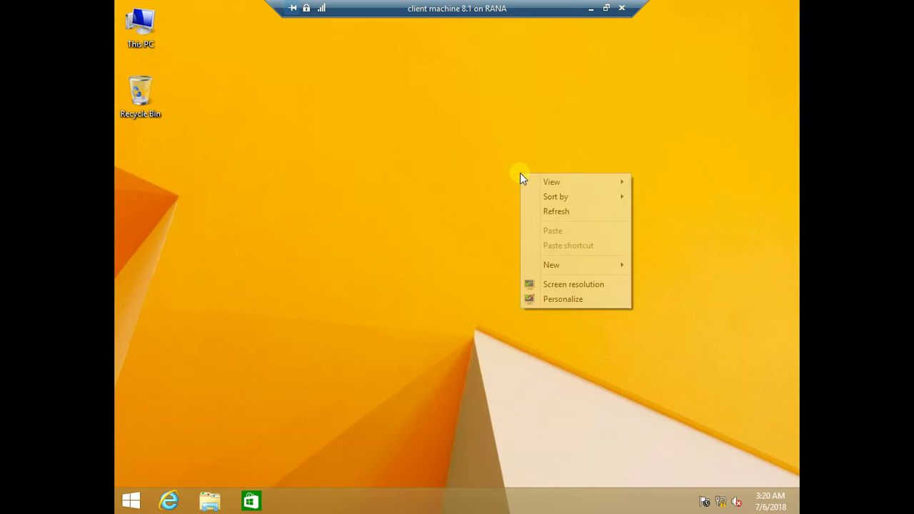
{"action": "left_click", "coordinate": [554, 213]}
Step: Bring up the client's Network Connections and open the Internet Protocol Version 4 (TCP/IPv4) properties of its Ethernet adapter
{"action": "key", "text": "super+r"}
{"action": "key", "text": "Return"}
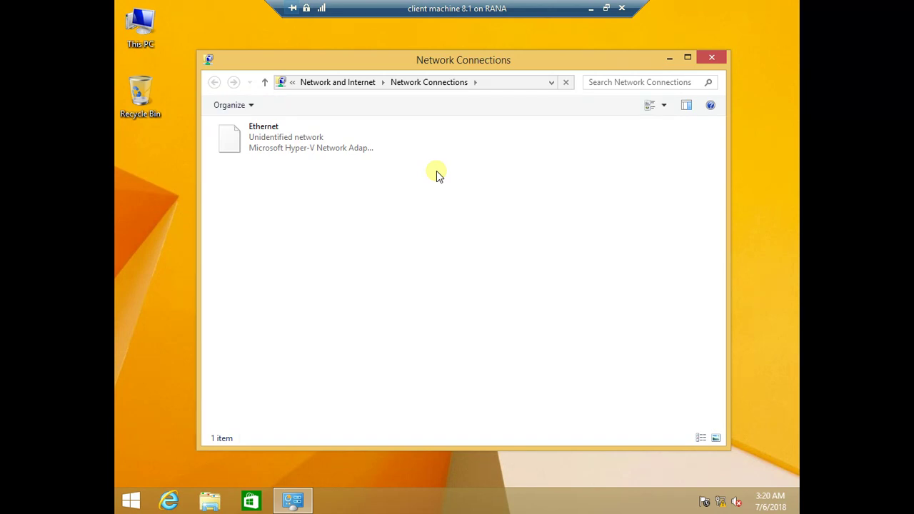
{"action": "left_click", "coordinate": [308, 143]}
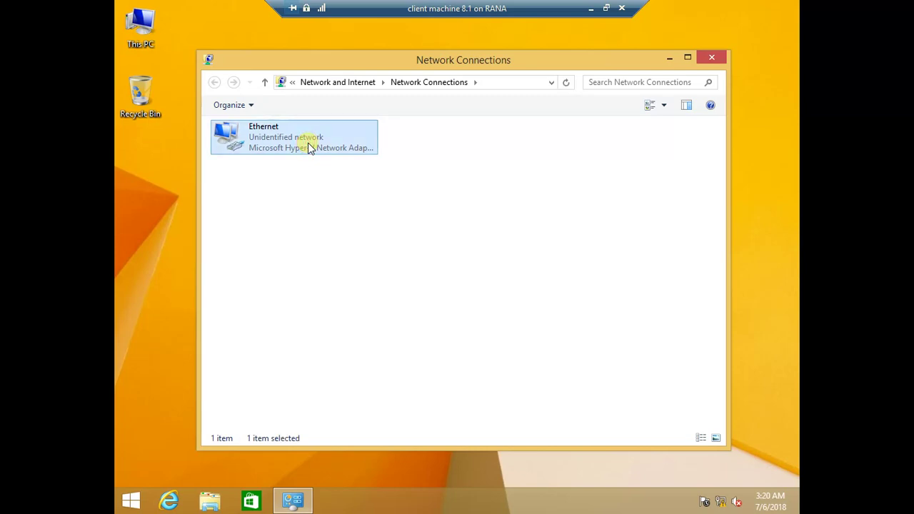
{"action": "right_click", "coordinate": [307, 143]}
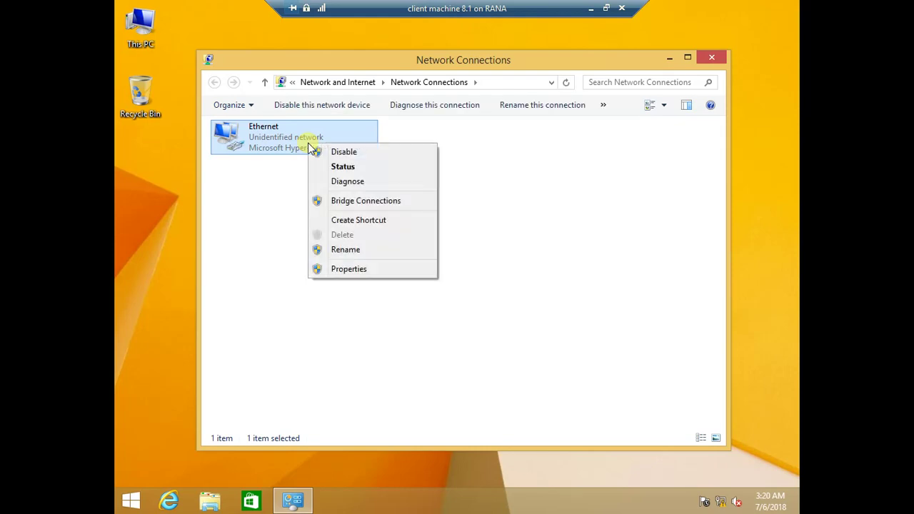
{"action": "left_click", "coordinate": [348, 269]}
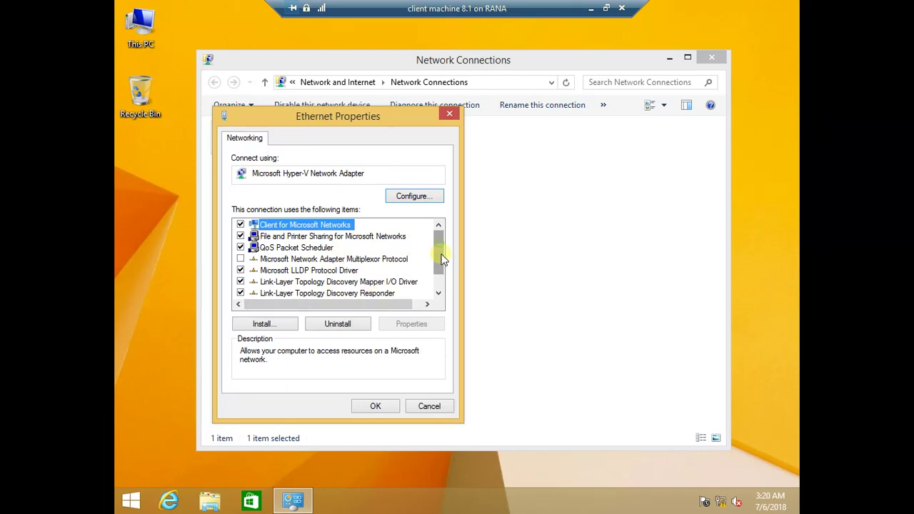
{"action": "scroll", "coordinate": [439, 289], "scroll_direction": "down", "scroll_amount": 1}
{"action": "double_click", "coordinate": [337, 293]}
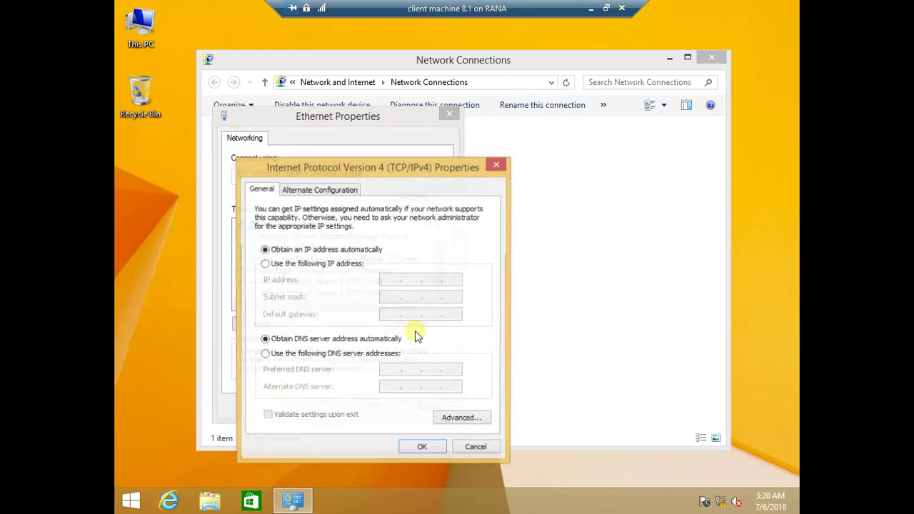
Step: Switch the client's IPv4 configuration to a manual address and set the IP address to 172.168.0.2
{"action": "left_click_drag", "start_coordinate": [431, 172], "coordinate": [580, 153]}
{"action": "left_click", "coordinate": [418, 246]}
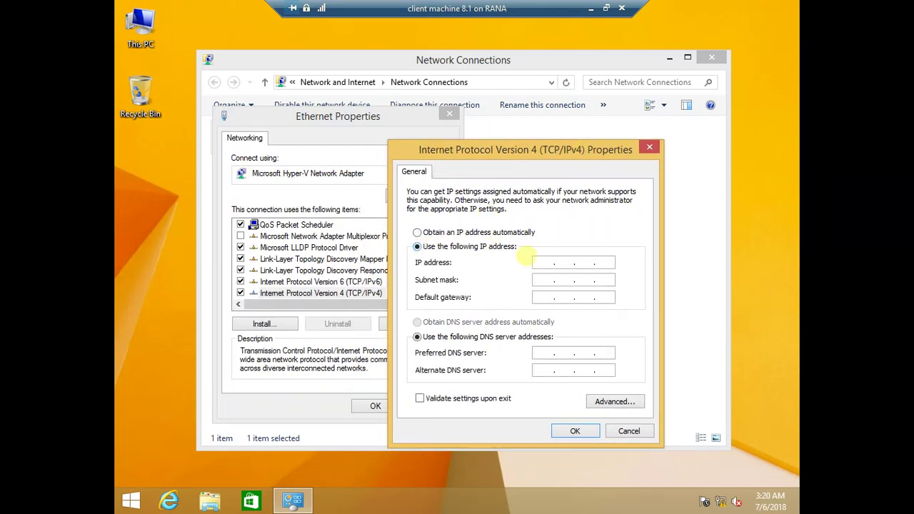
{"action": "left_click", "coordinate": [537, 262]}
{"action": "type", "text": "172 . "}
{"action": "type", "text": "17"}
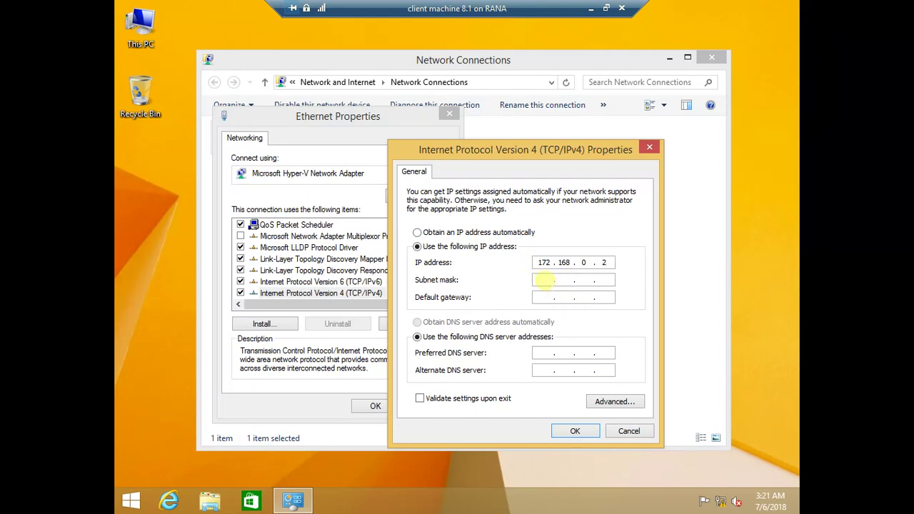
Step: Fill in the default subnet mask 255.255.0.0 and set the preferred DNS server to 172.168.0.1
{"action": "left_click", "coordinate": [544, 282]}
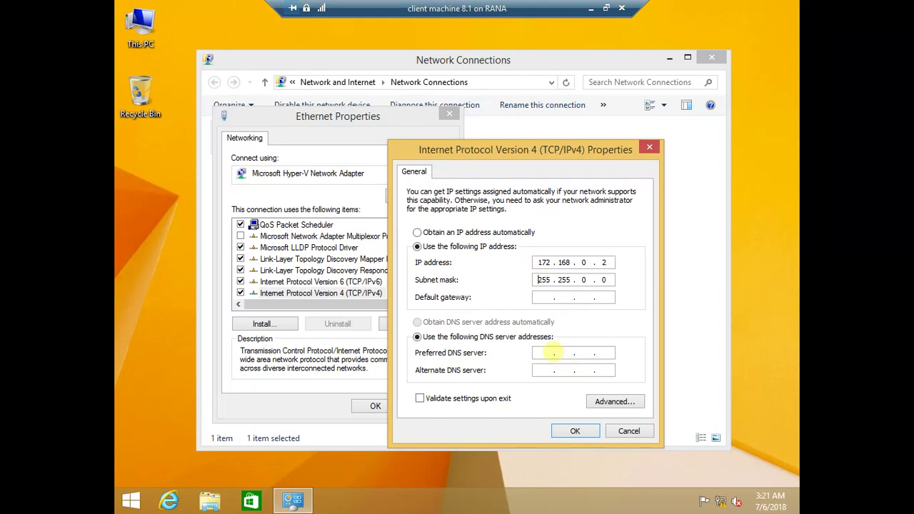
{"action": "left_click", "coordinate": [545, 352]}
{"action": "type", "text": "172 . 168 . 0 . 1"}
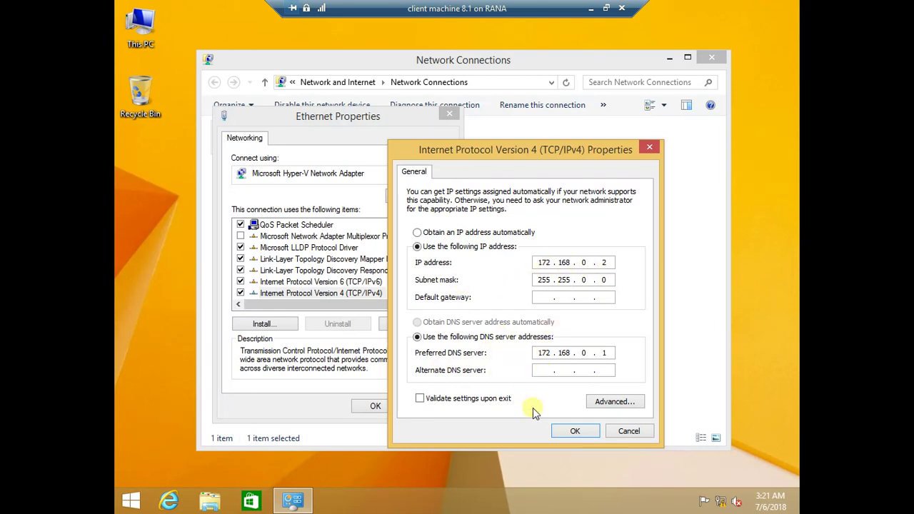
Step: Save the client's IPv4 and Ethernet adapter settings and close Network Connections
{"action": "left_click", "coordinate": [573, 431]}
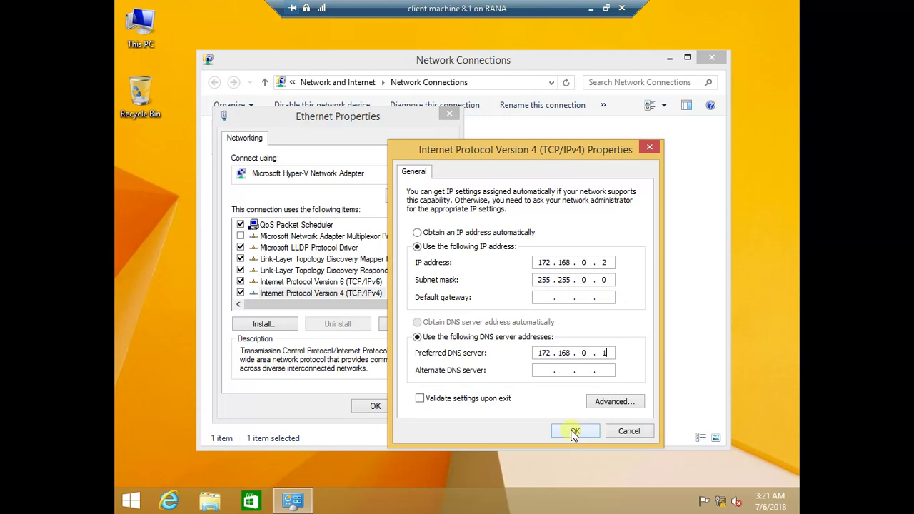
{"action": "left_click", "coordinate": [575, 432]}
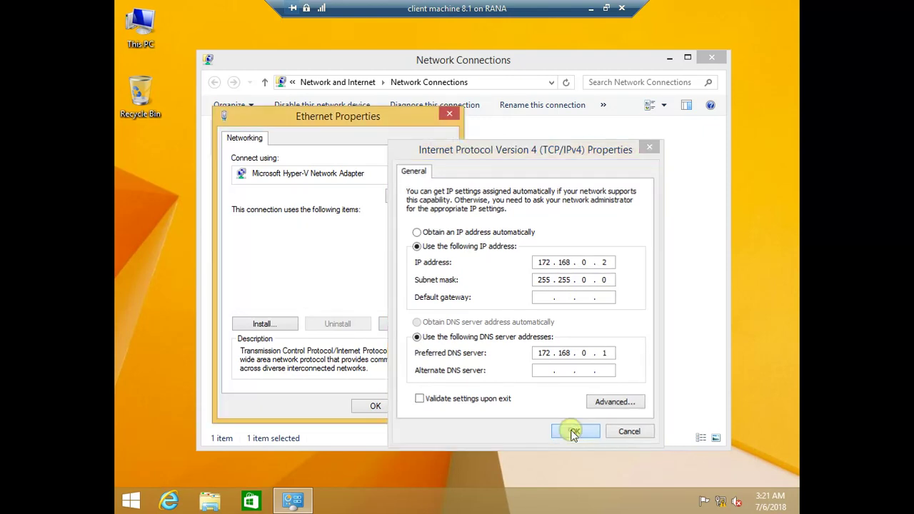
{"action": "left_click", "coordinate": [376, 406]}
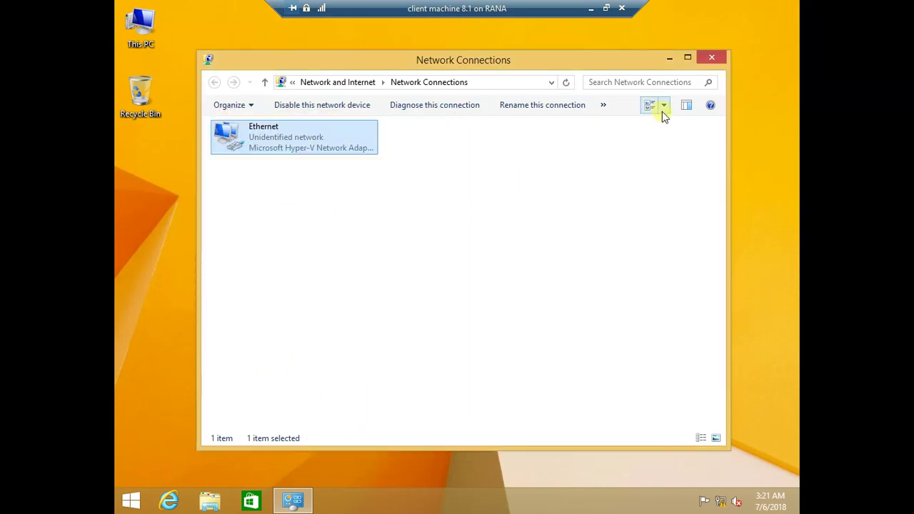
{"action": "left_click", "coordinate": [713, 59]}
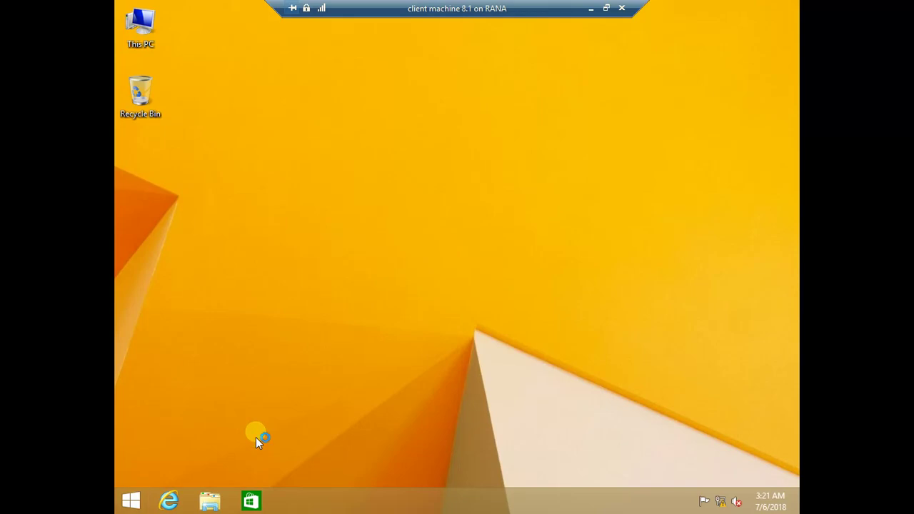
Step: Open a Command Prompt on the client machine and ping the server at 172.168.0.1 to test the connection
{"action": "key", "text": "super+r"}
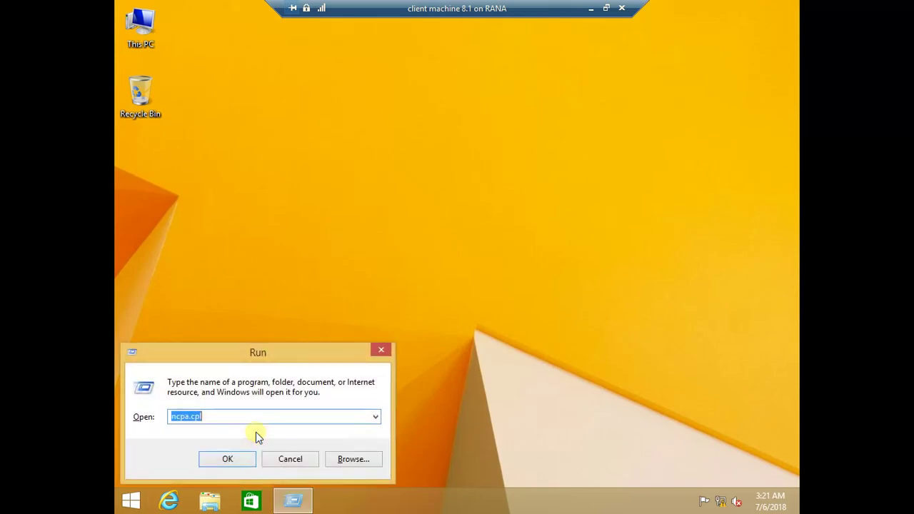
{"action": "type", "text": "cmd"}
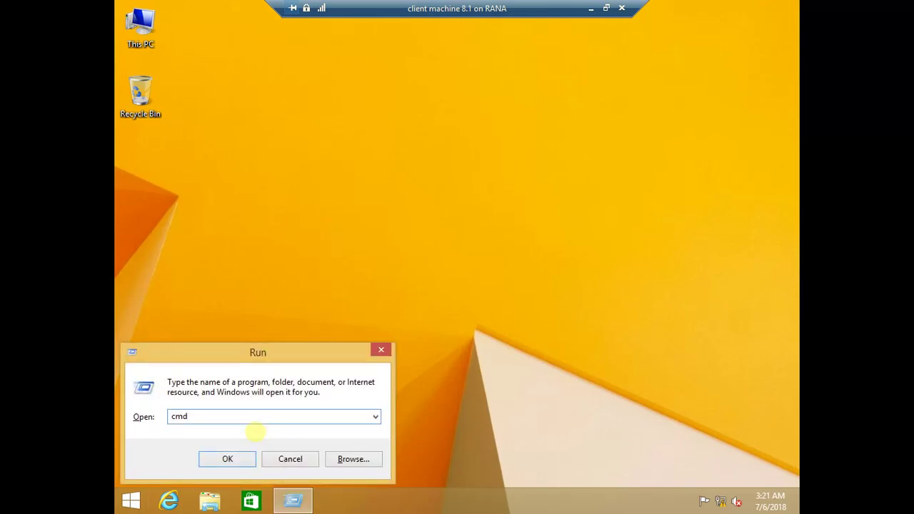
{"action": "key", "text": "Return"}
{"action": "type", "text": "ping 172.168.0.1"}
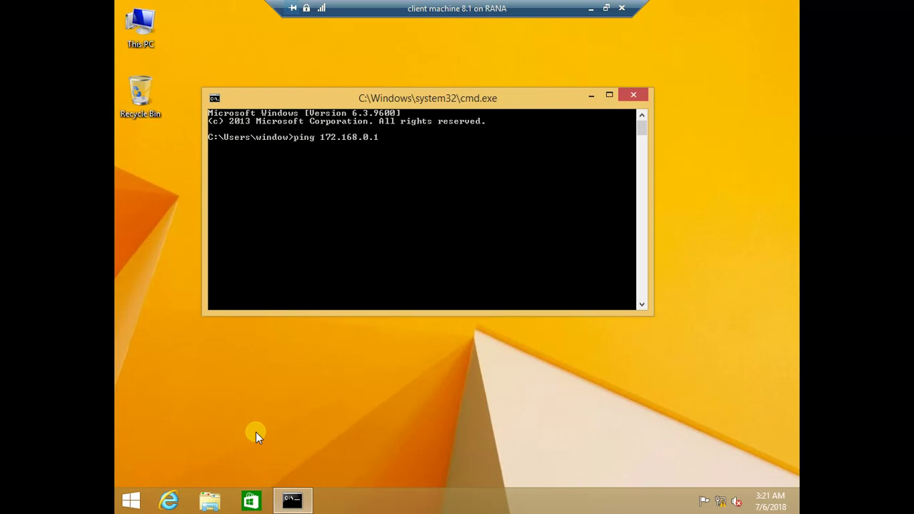
{"action": "key", "text": "Return"}
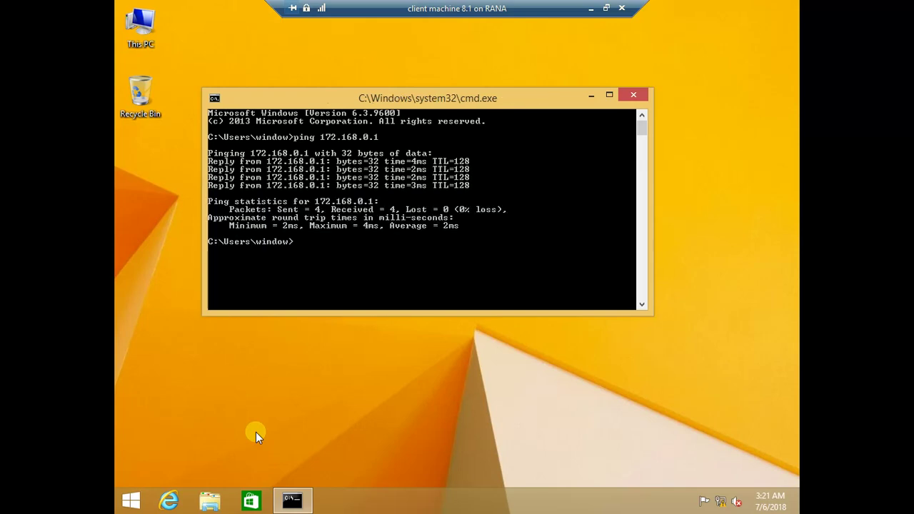
Step: Minimise the client's Command Prompt and the client machine 8.1 window to return to the host desktop
{"action": "left_click", "coordinate": [591, 95]}
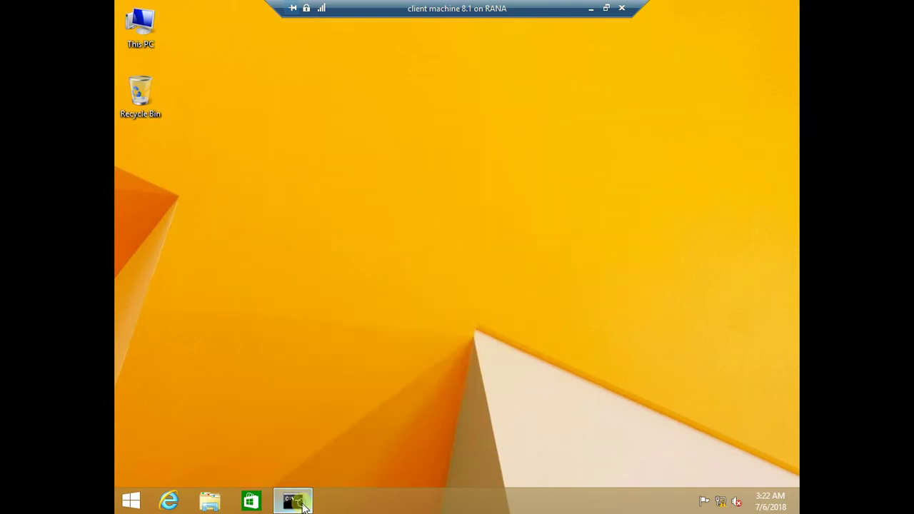
{"action": "left_click", "coordinate": [300, 503]}
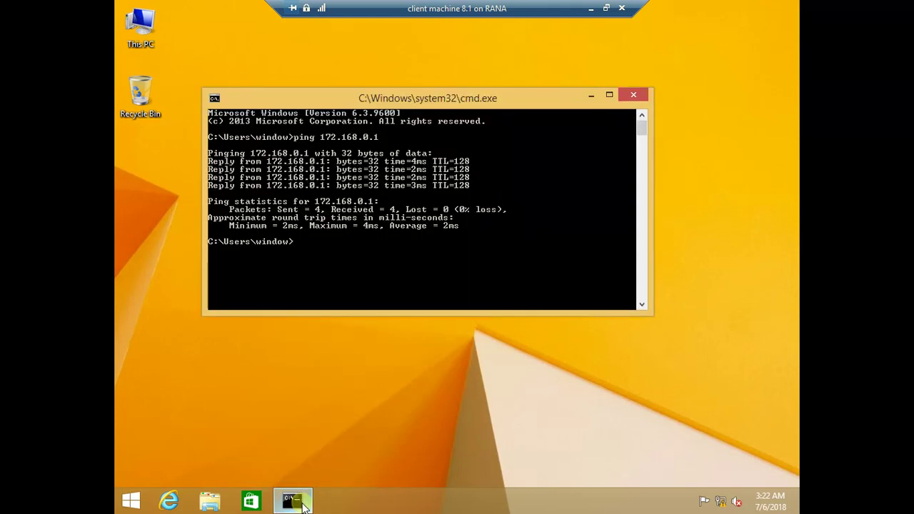
{"action": "left_click", "coordinate": [597, 93]}
{"action": "left_click", "coordinate": [592, 9]}
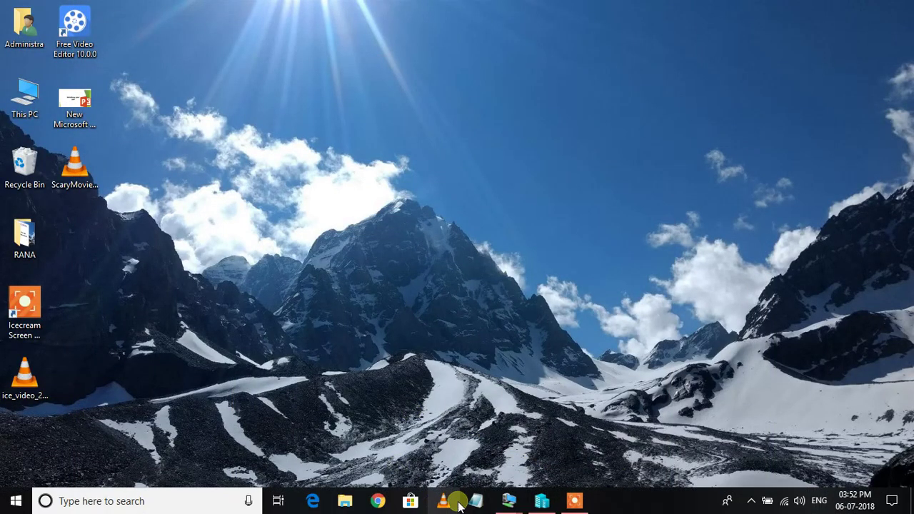
Step: Bring up the server2012 virtual machine to check its Server Manager dashboard, and minimise its window
{"action": "mouse_move", "coordinate": [509, 501]}
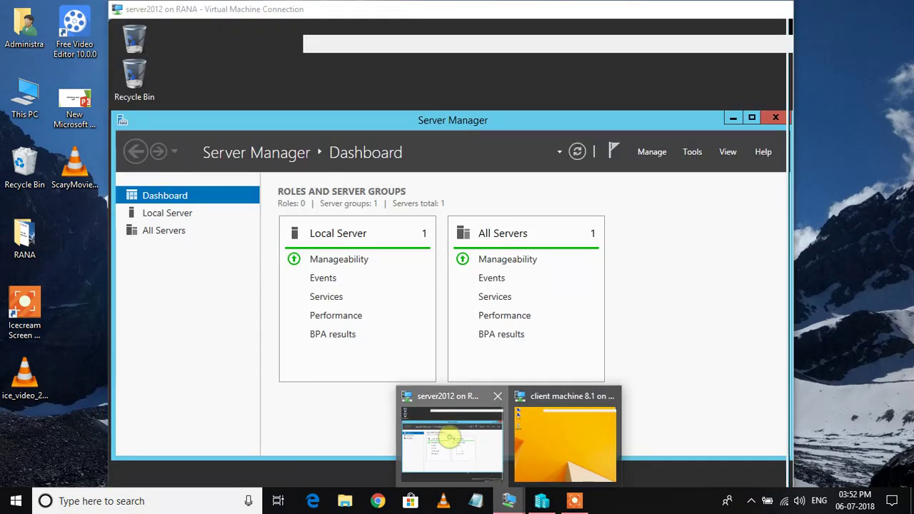
{"action": "left_click", "coordinate": [451, 442]}
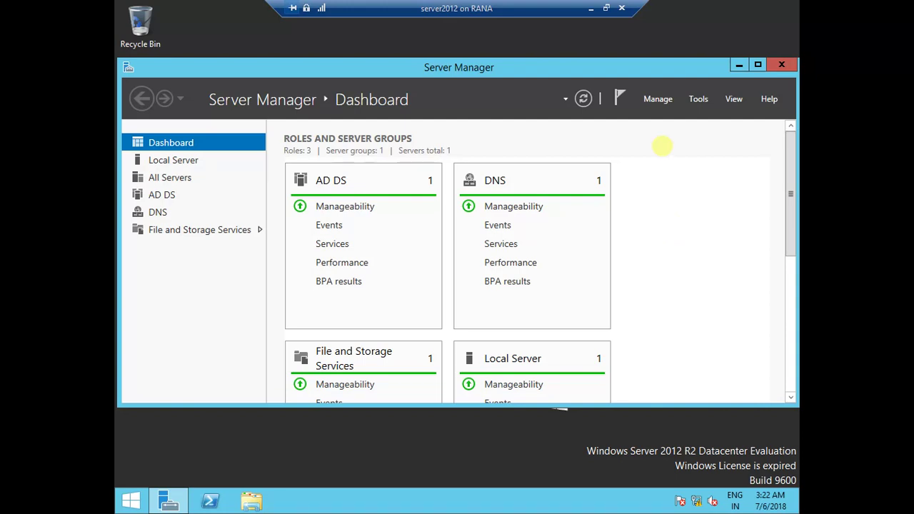
{"action": "left_click", "coordinate": [592, 8]}
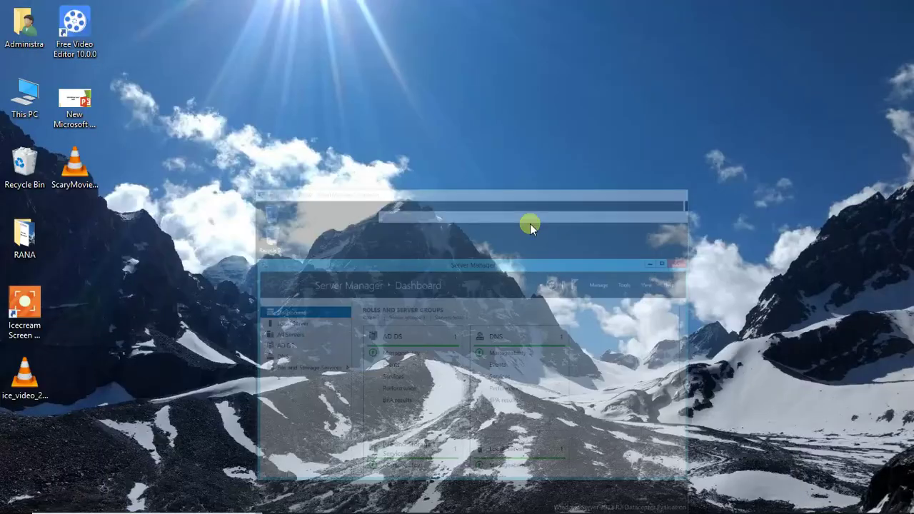